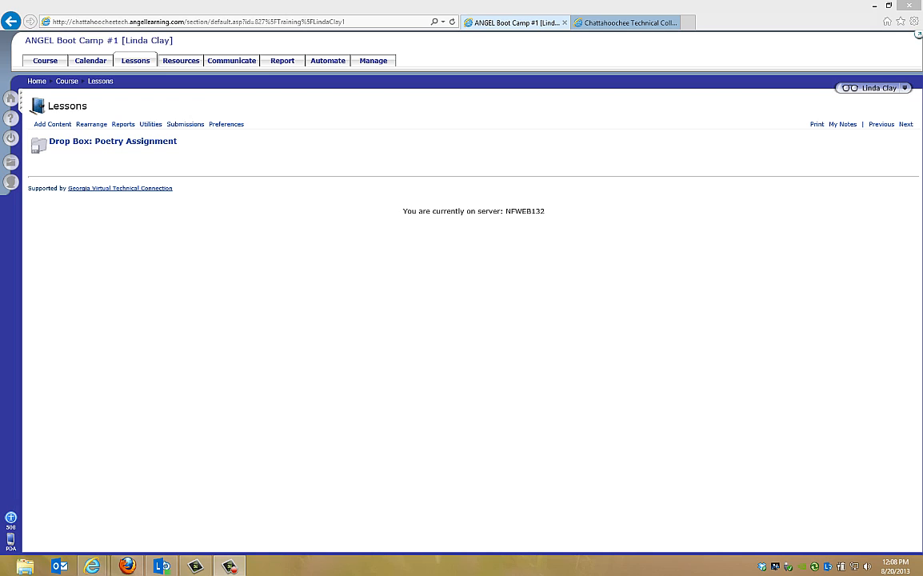
Add a Turnitin Drop Box to the course lessons, using the Paper Assignment type.
click(57, 124)
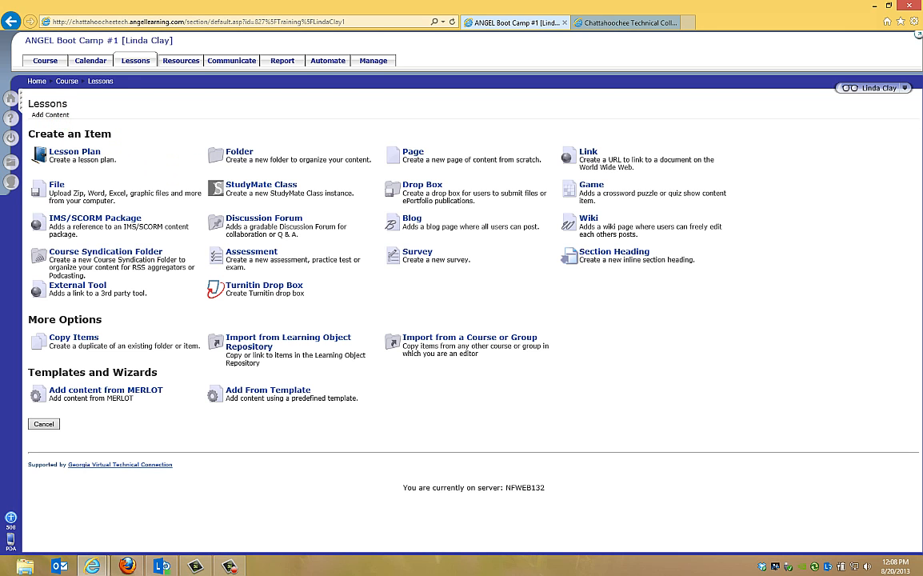
click(272, 286)
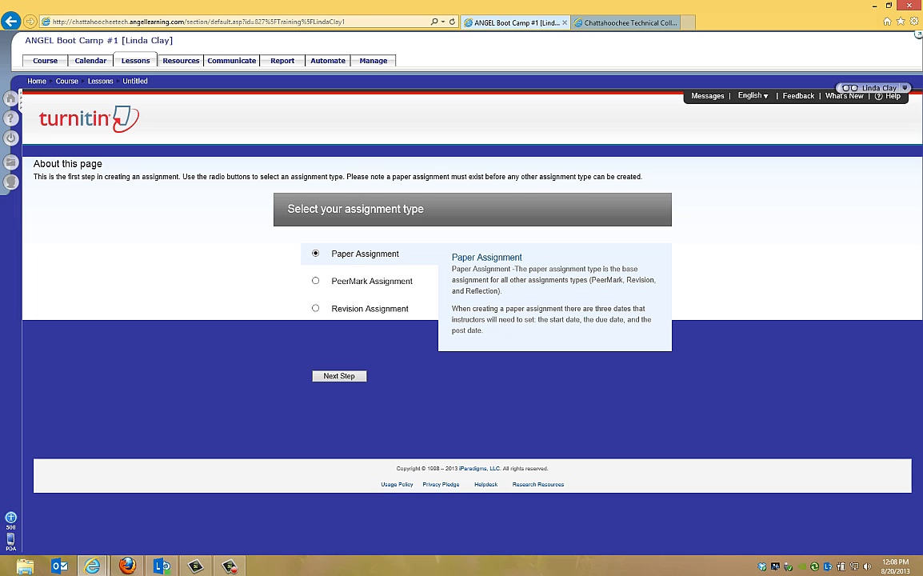
click(340, 376)
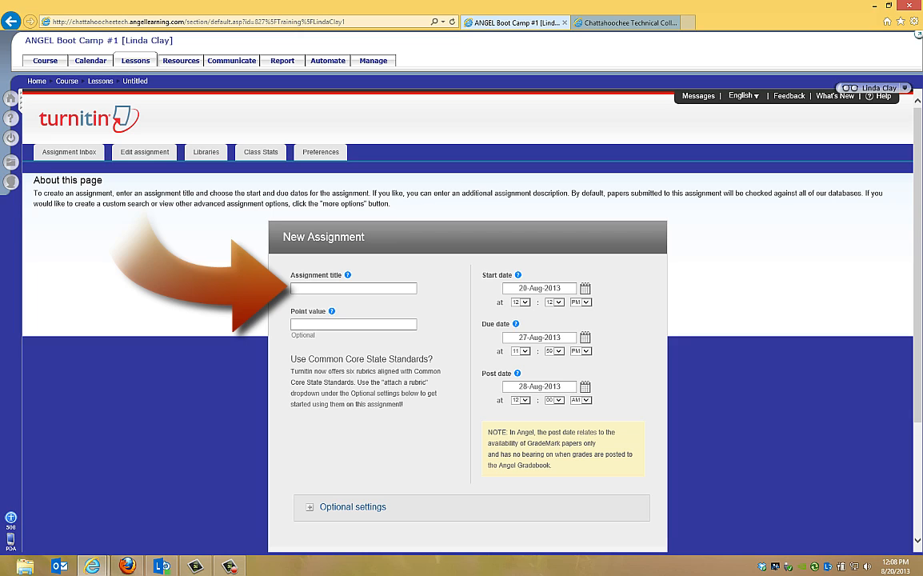
Title the new assignment "Turnitin Drop Box: Essay #1" and set its point value to 100.
click(350, 289)
text(t)
click(348, 309)
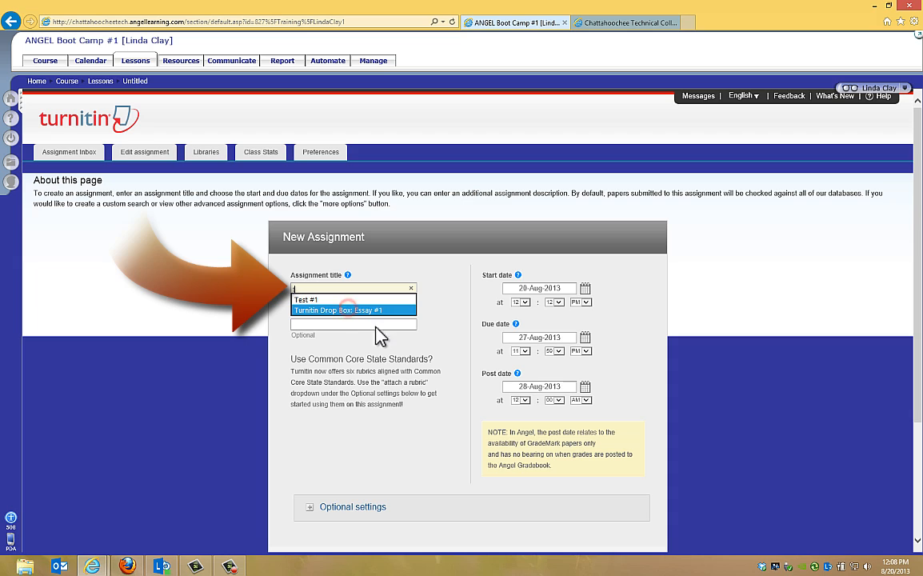
click(372, 323)
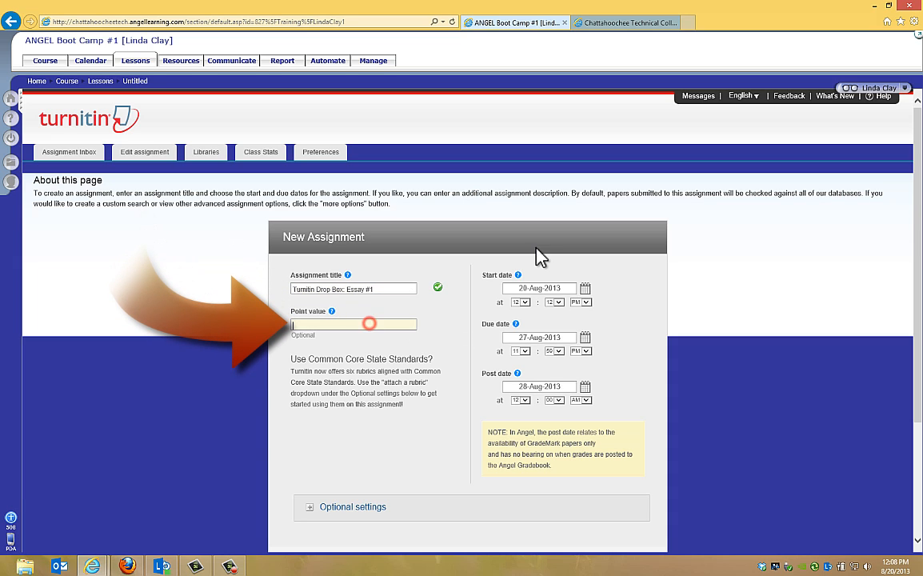
text(100)
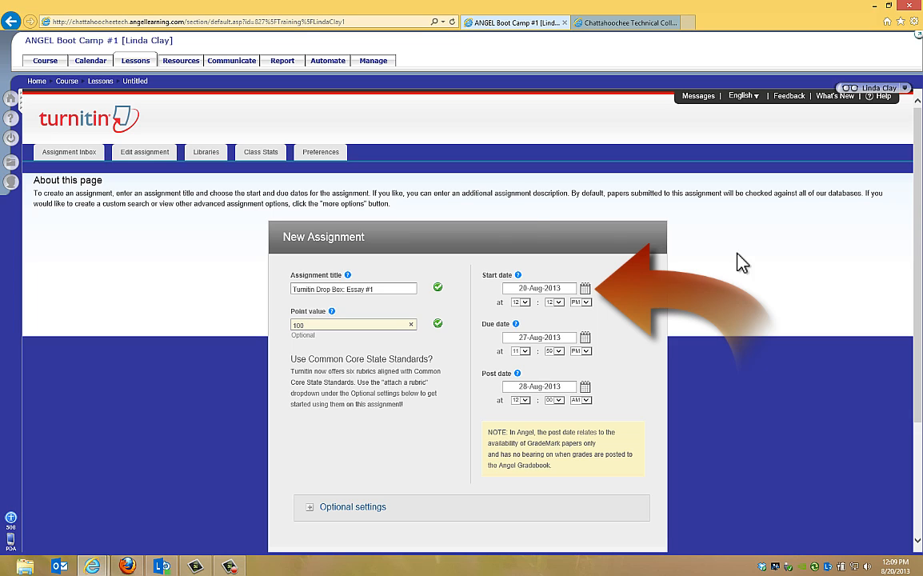
Set the assignment's start time to 1:00 AM.
click(523, 303)
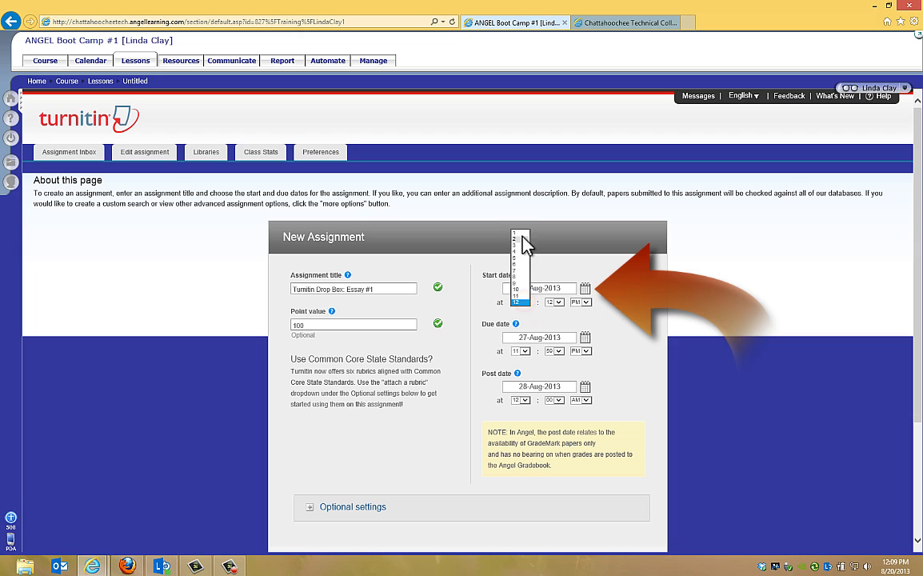
click(521, 234)
click(558, 302)
click(552, 296)
click(587, 303)
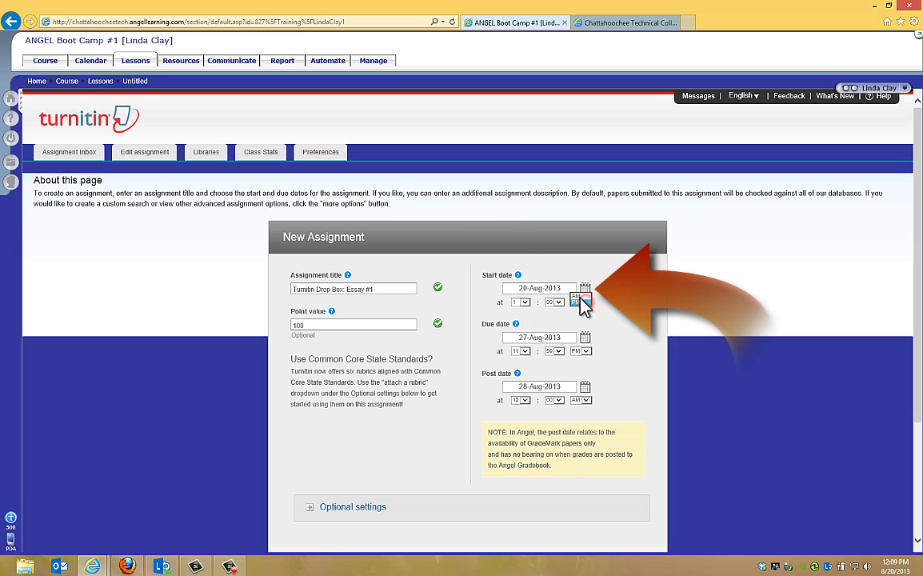
click(576, 295)
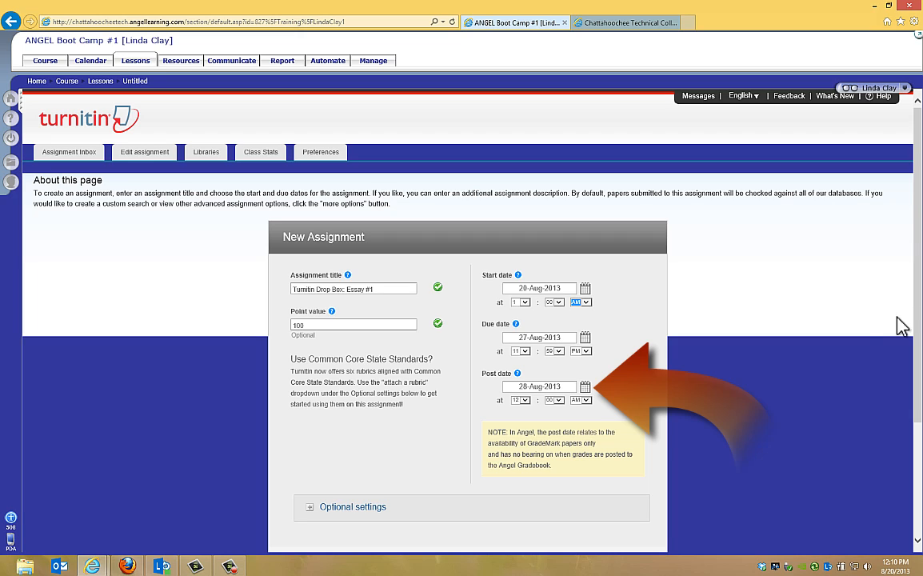
Set the assignment's post date to 20-Aug-2013 with the hour at 2 AM.
click(586, 388)
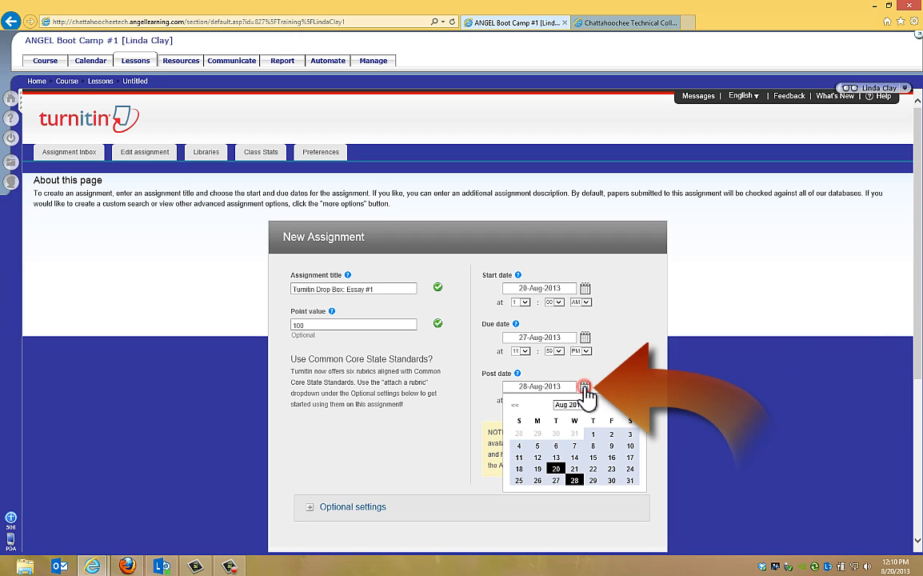
click(554, 467)
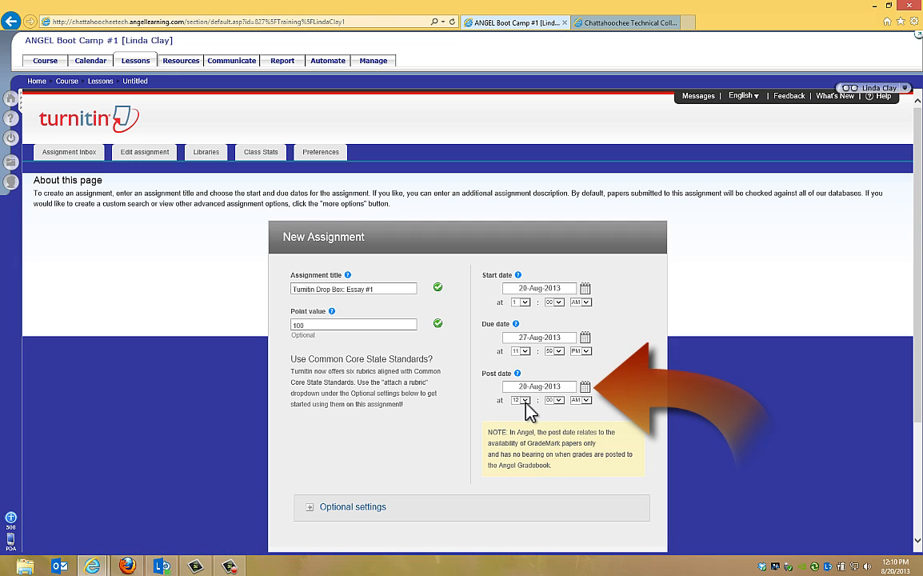
click(522, 400)
click(526, 352)
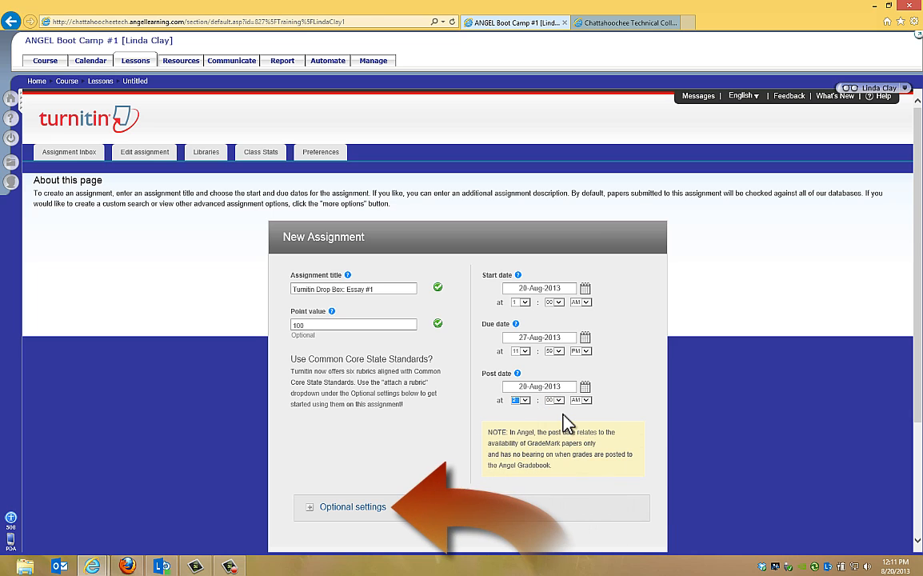
Expand the optional settings and enter the special instructions "Deadline: 11:59 PM, August 27, 2013".
click(312, 507)
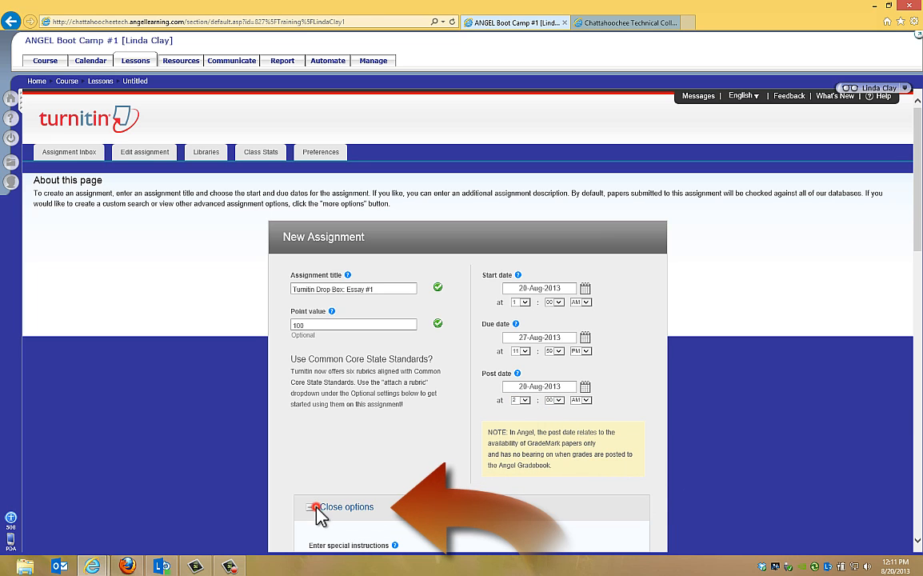
scroll(864, 330, down, 3)
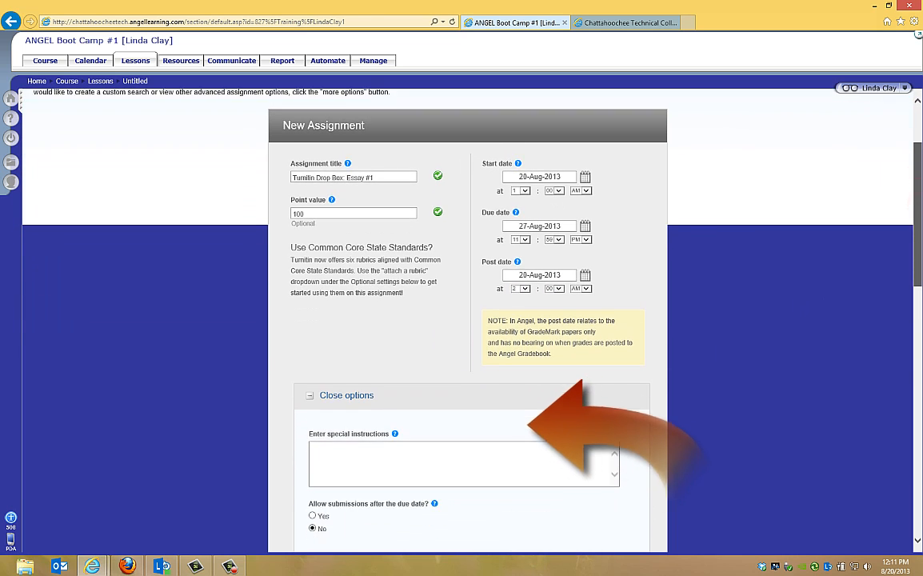
scroll(472, 320, down, 1)
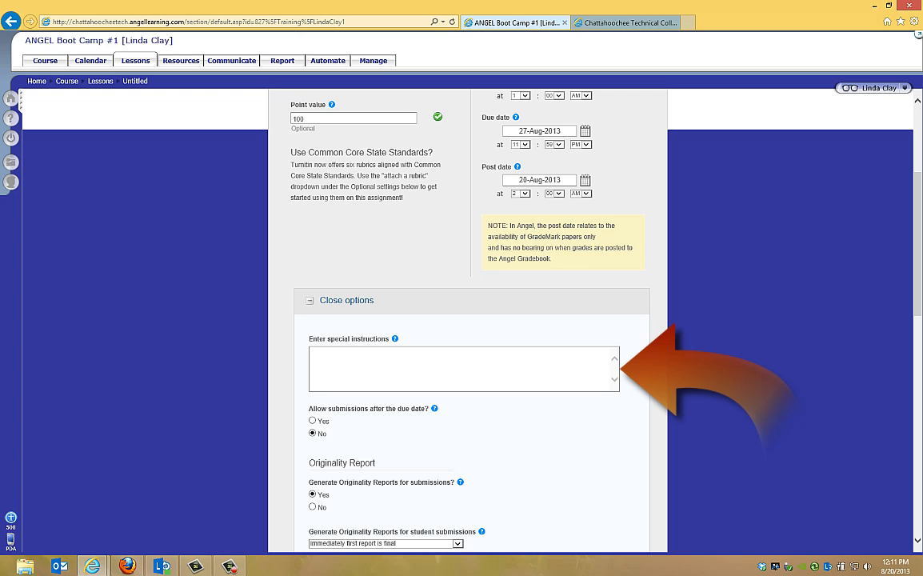
click(330, 363)
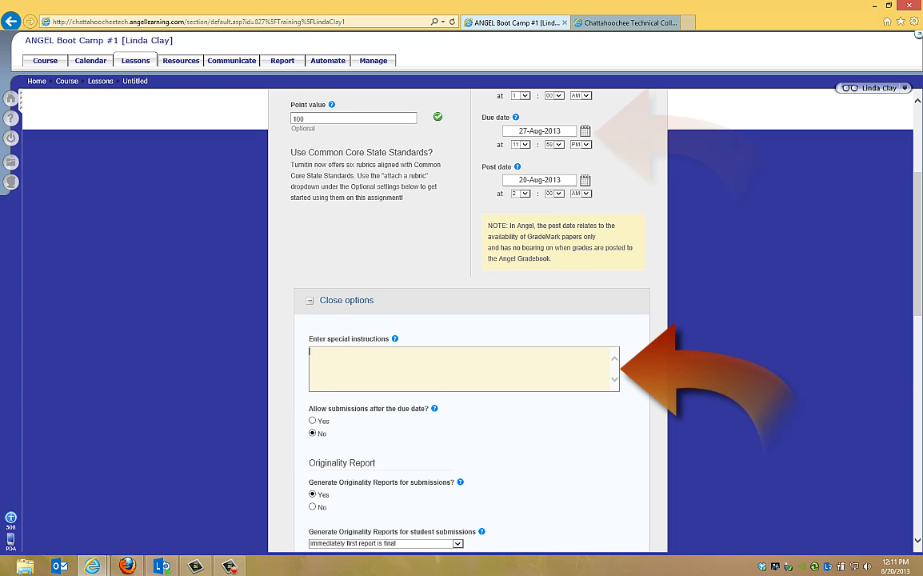
text(Deadline: 11:59 PM, August 27, 2013)
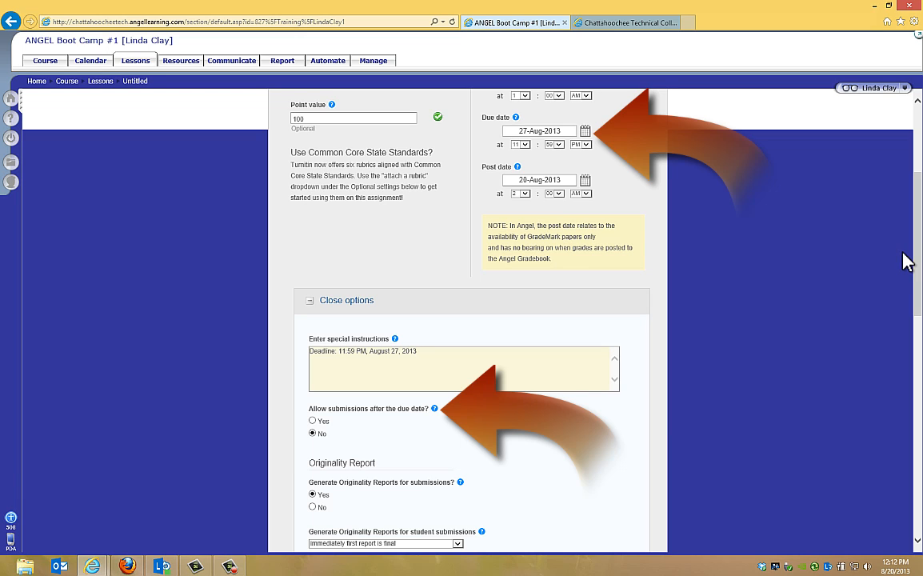
Review the Originality Report, GradeMark and e-rater options, leave them at their defaults and submit the new assignment.
drag(920, 231, 919, 231)
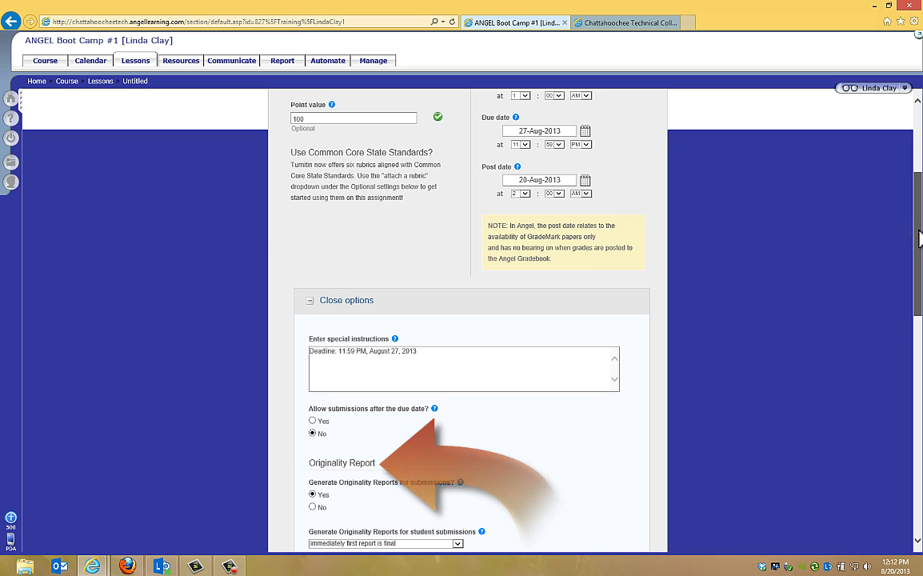
drag(918, 238, 908, 339)
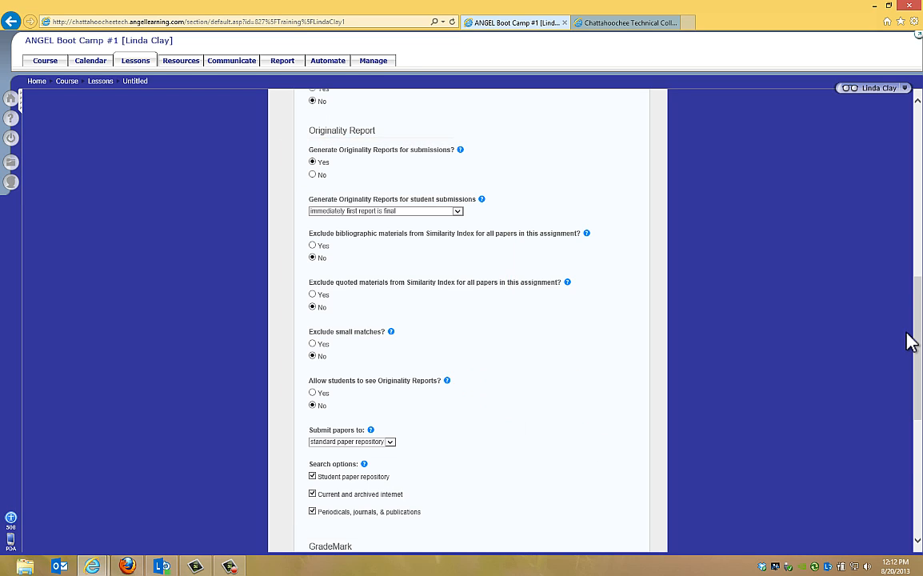
scroll(864, 350, down, 3)
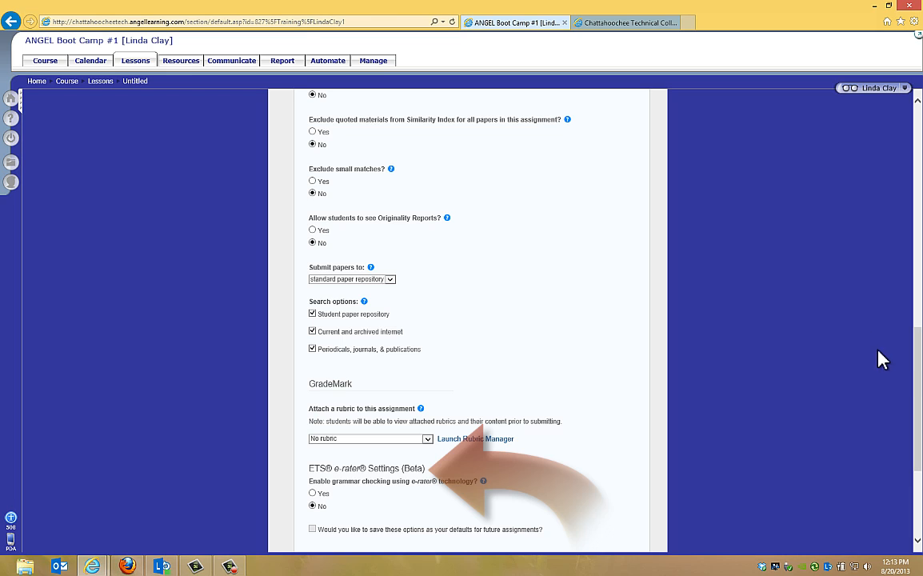
drag(918, 360, 918, 390)
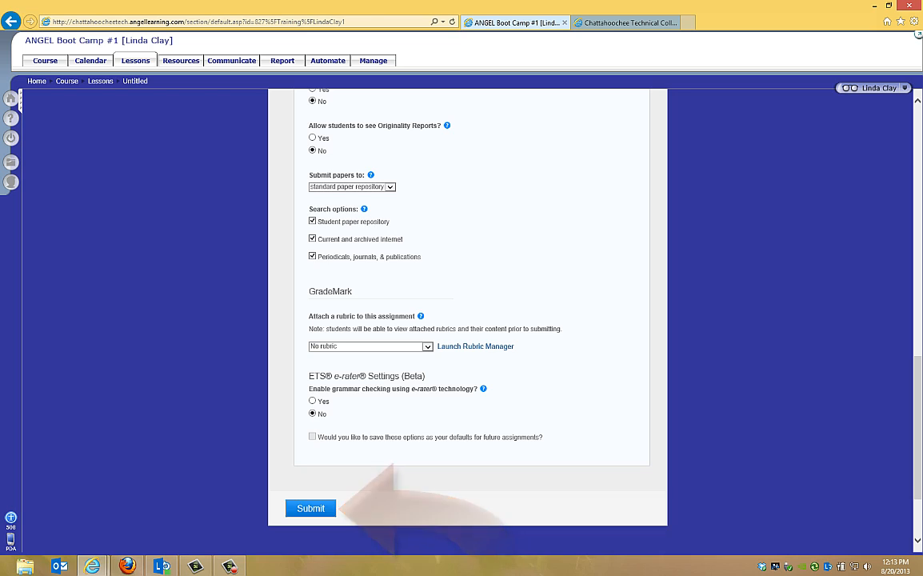
click(310, 508)
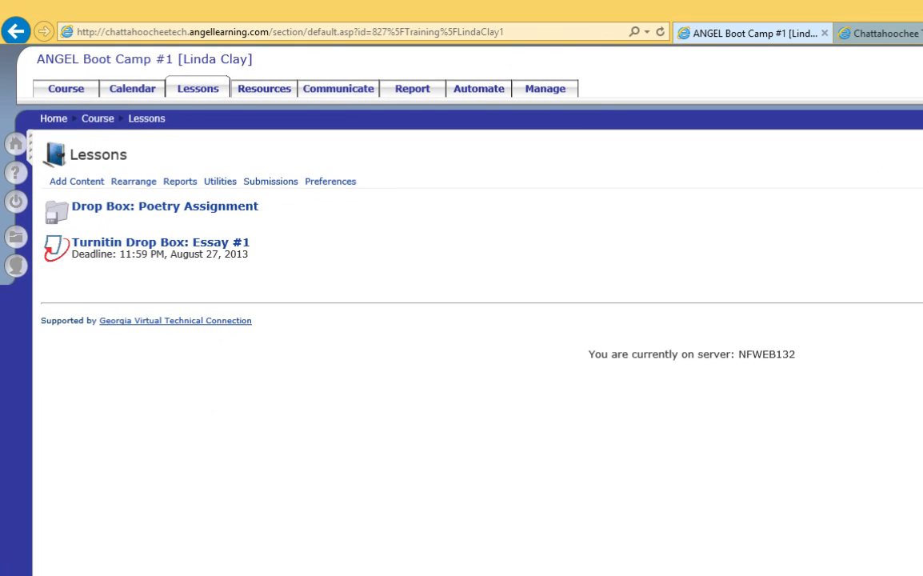
Check the gradebook assignment settings of the Poetry Assignment drop box and leave them without saving.
mouse_move(288, 221)
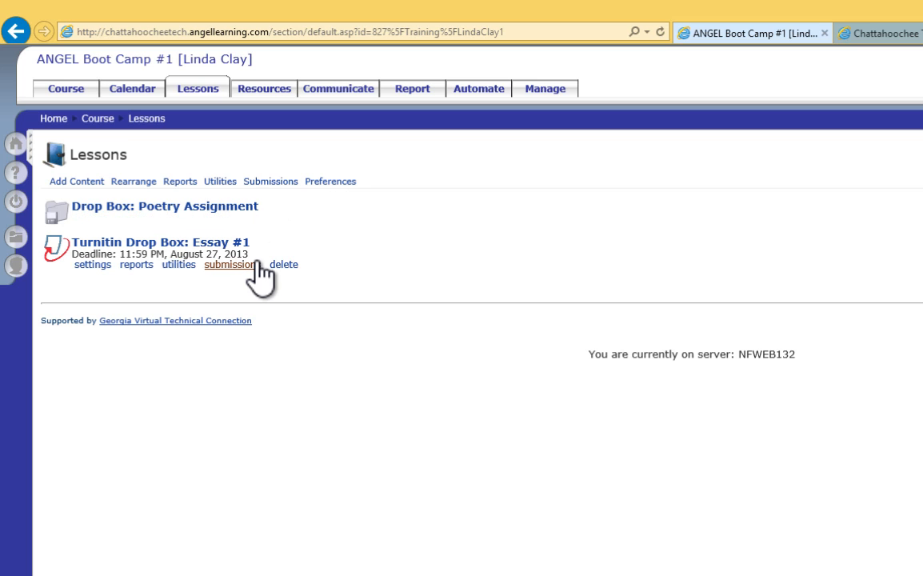
mouse_move(253, 272)
mouse_move(144, 228)
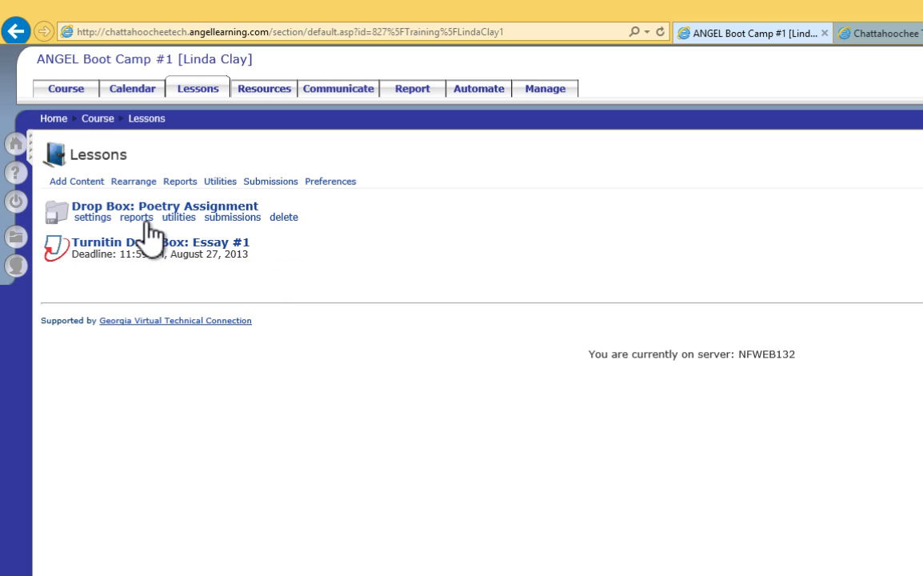
click(99, 219)
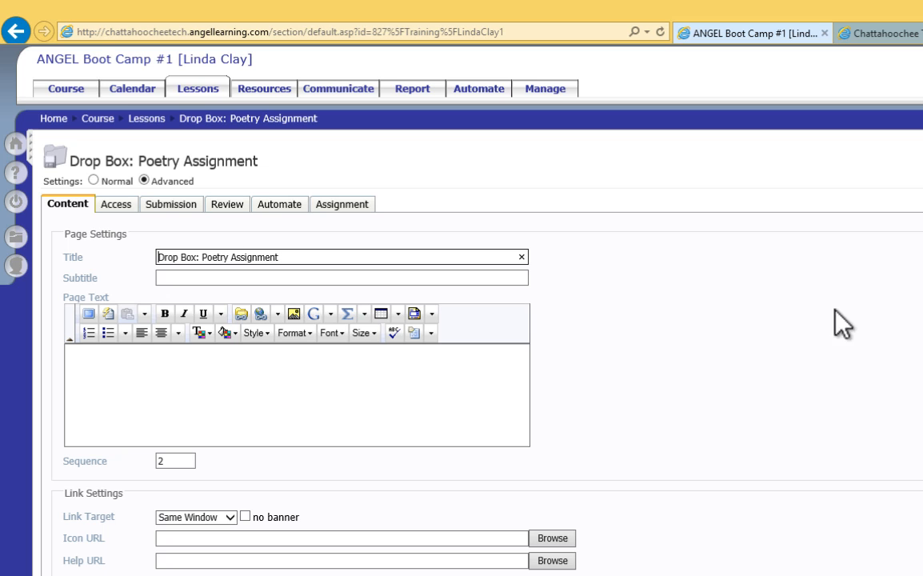
click(352, 205)
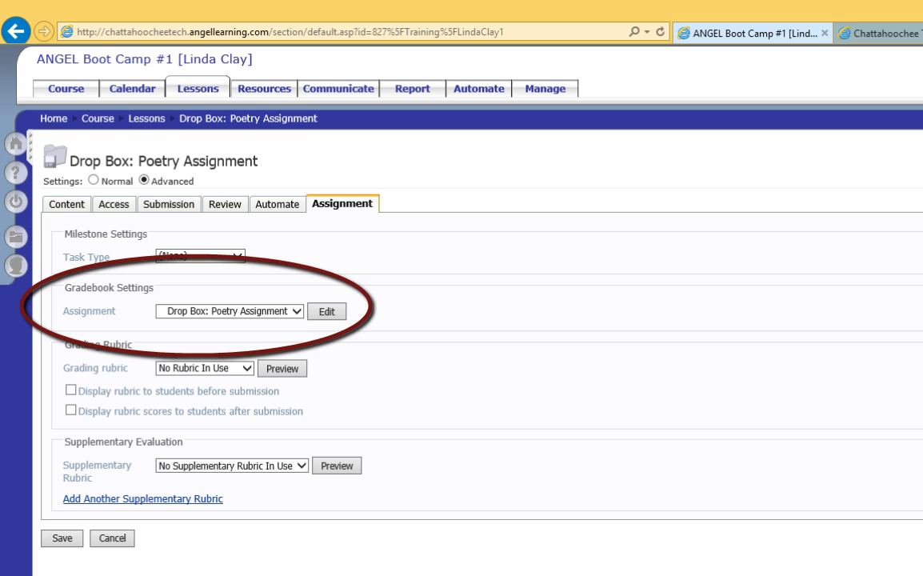
click(112, 538)
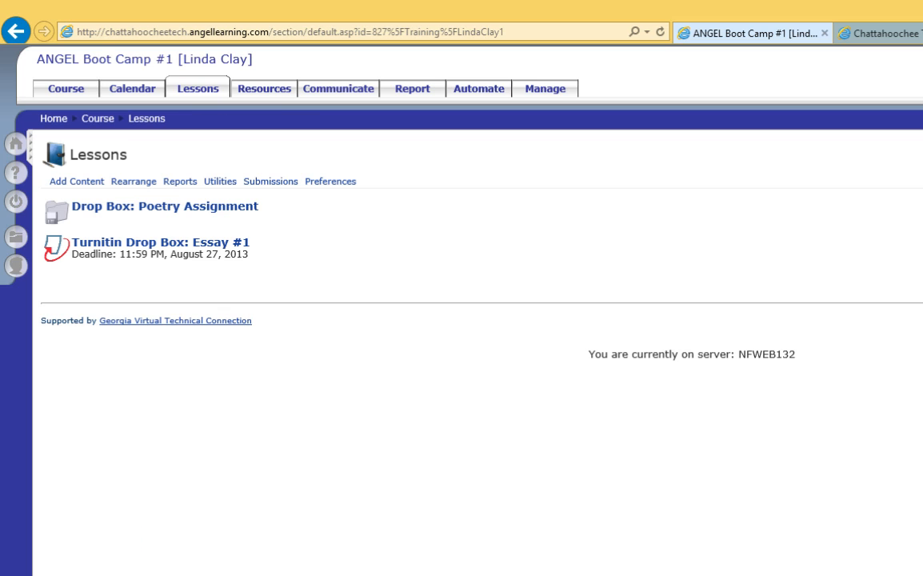
View the settings of the Turnitin Drop Box: Essay #1 and return to the lessons list without changes.
mouse_move(89, 270)
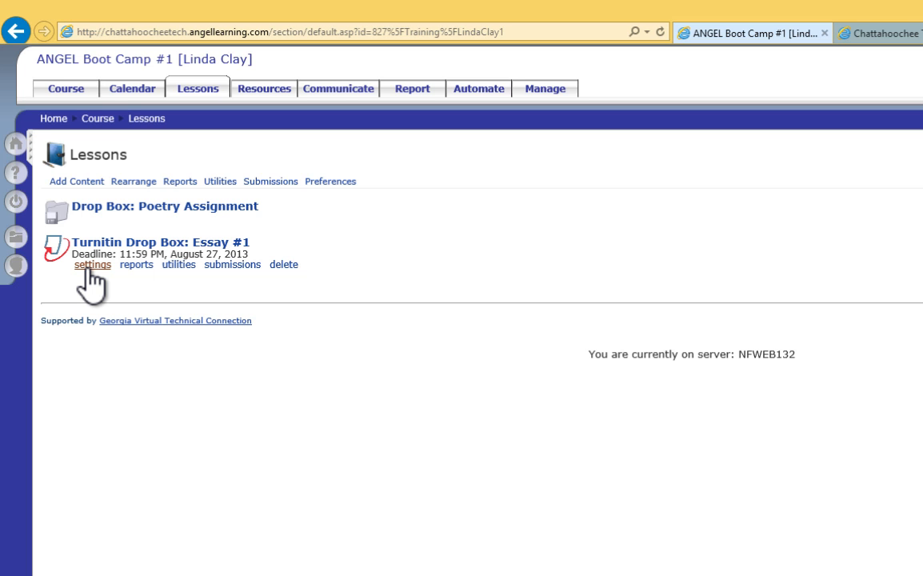
click(85, 264)
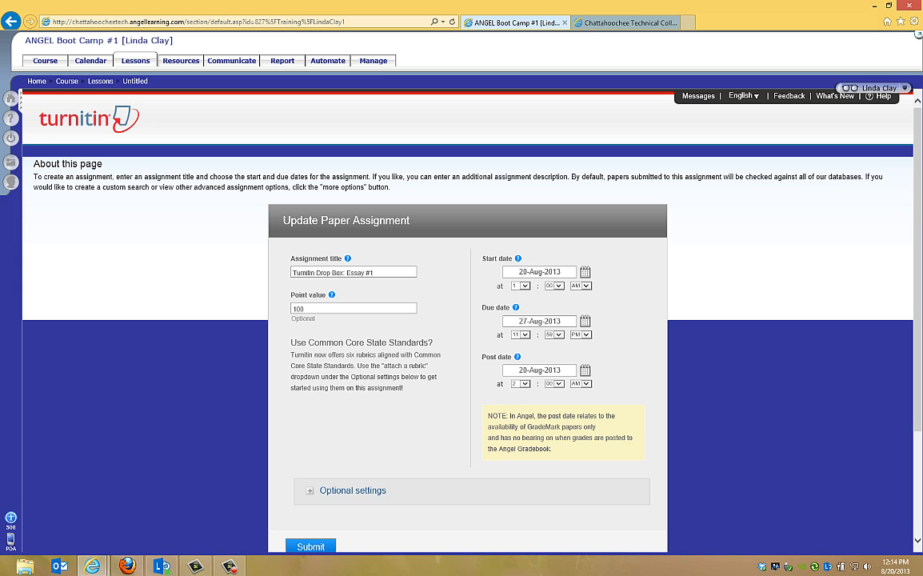
click(136, 61)
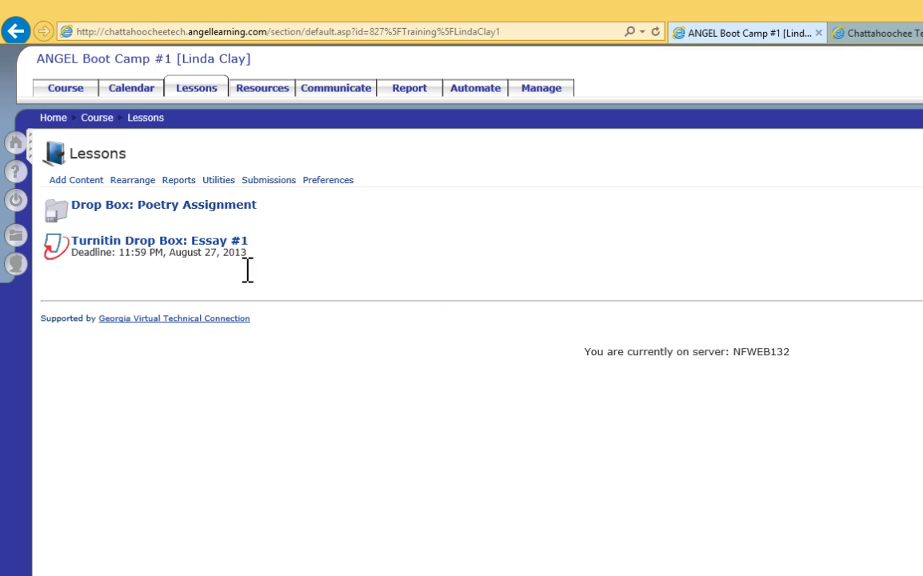
mouse_move(193, 223)
mouse_move(182, 253)
Open the course gradebook and view the assignments filed under the Uncategorized category.
click(546, 89)
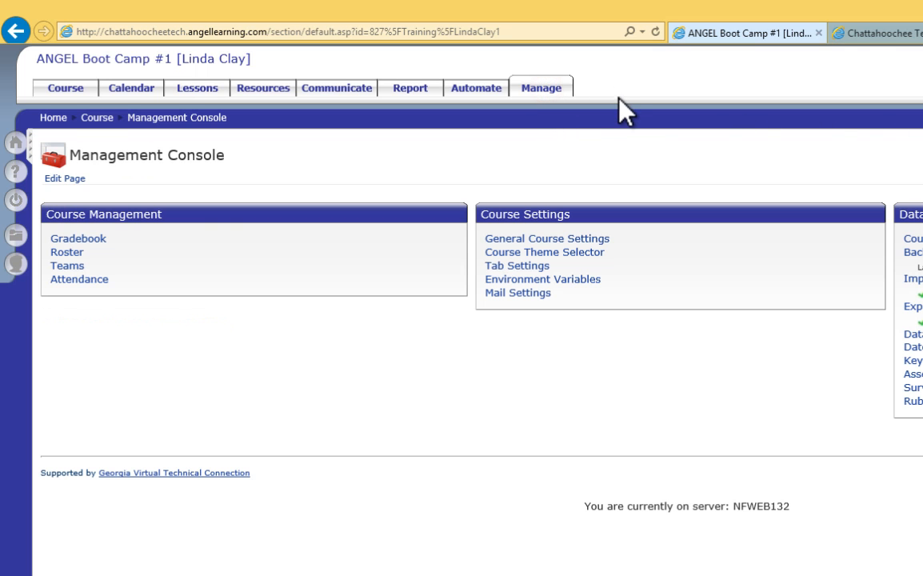
click(78, 239)
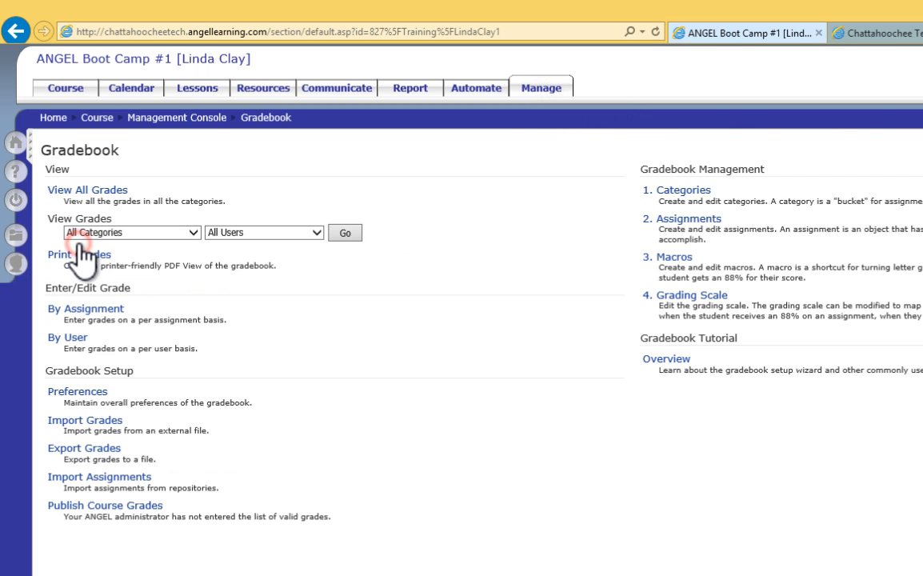
click(694, 191)
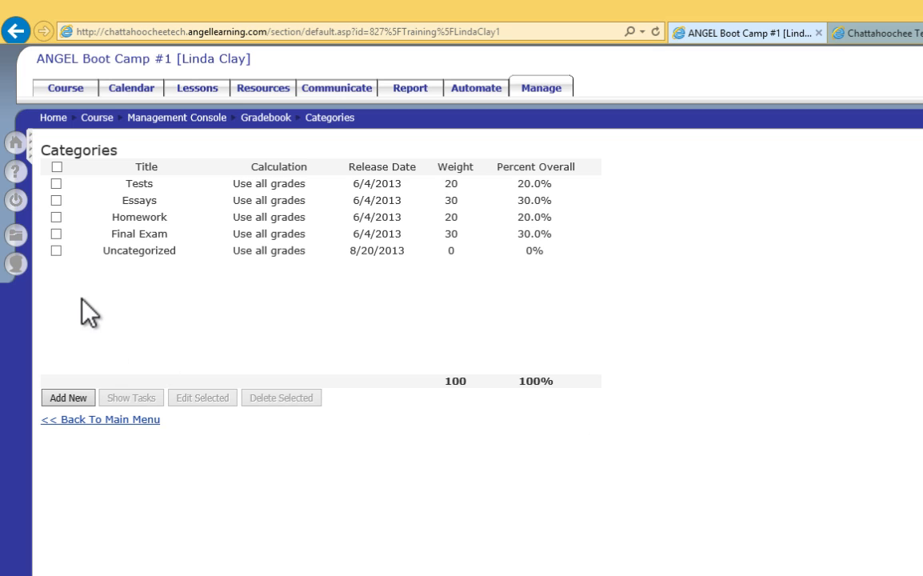
click(56, 250)
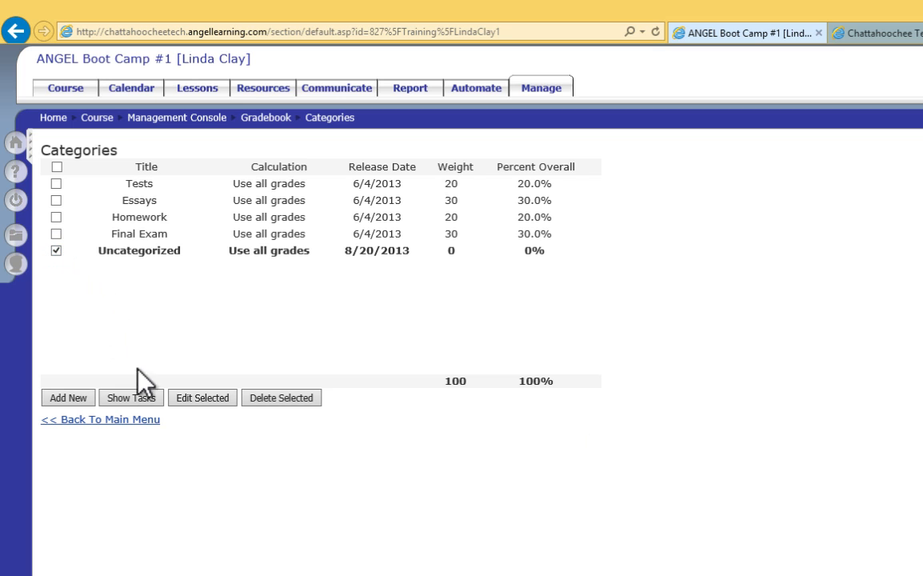
click(138, 395)
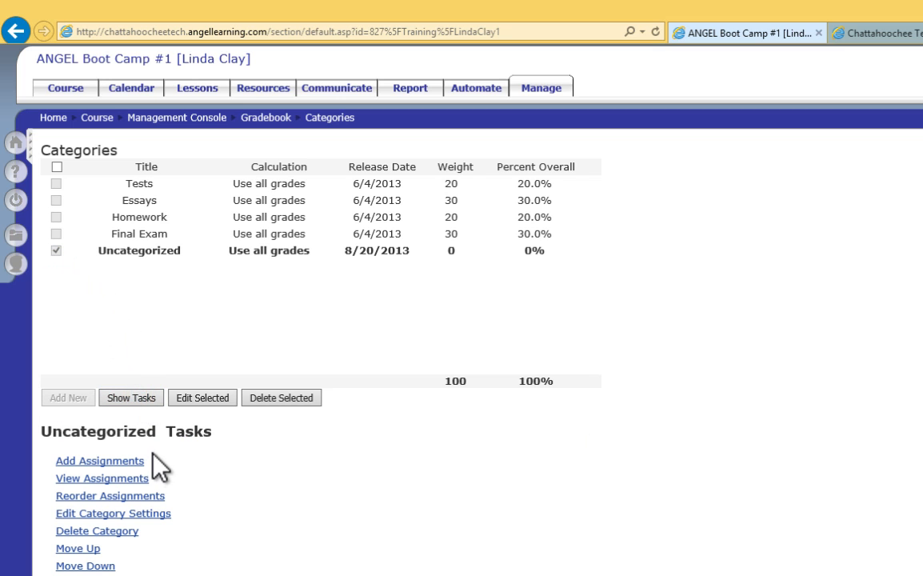
click(139, 478)
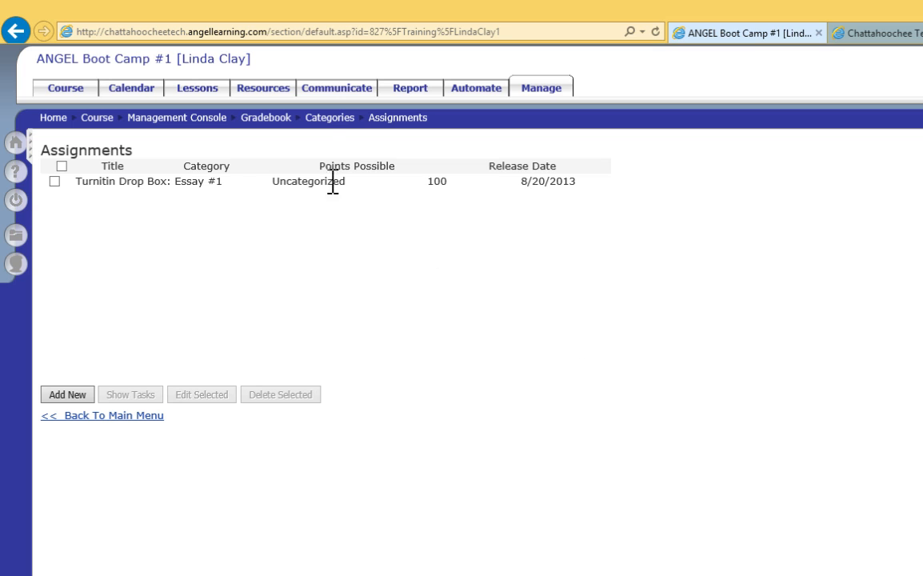
Edit the Turnitin Drop Box: Essay #1 assignment in the gradebook, set its category to Essays and save it.
click(330, 119)
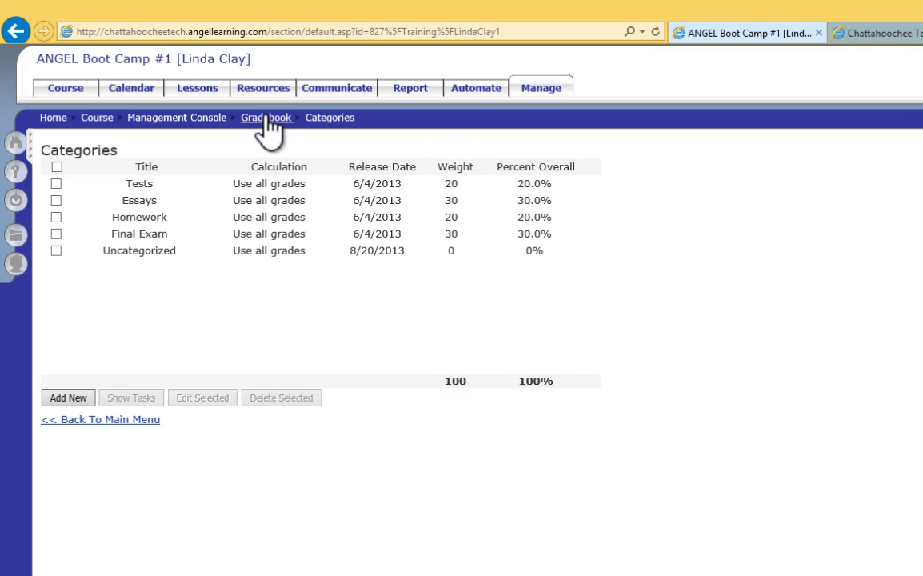
click(266, 117)
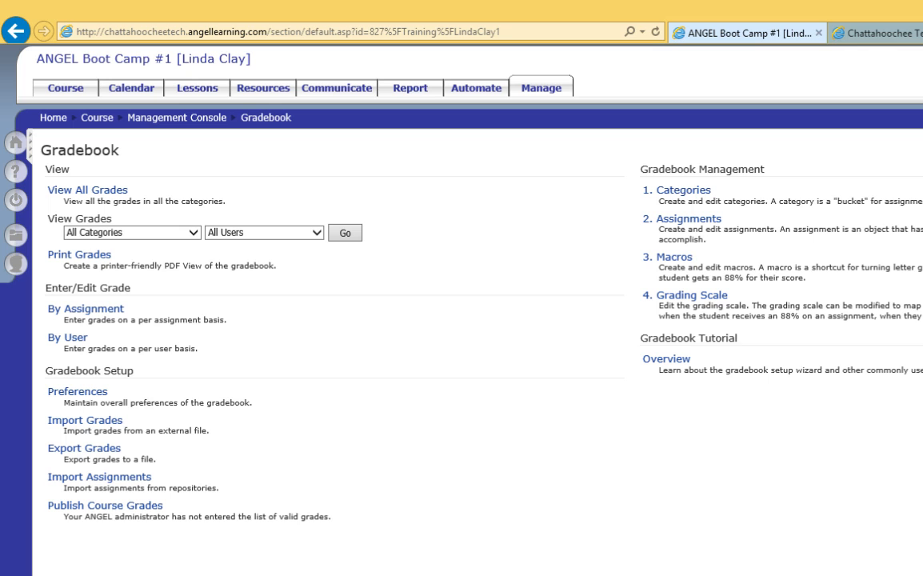
click(693, 218)
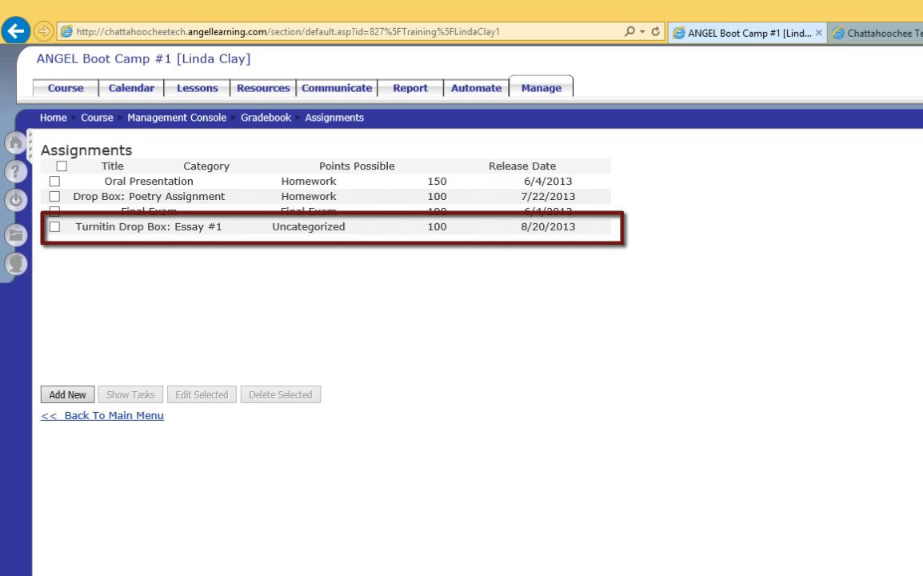
click(56, 229)
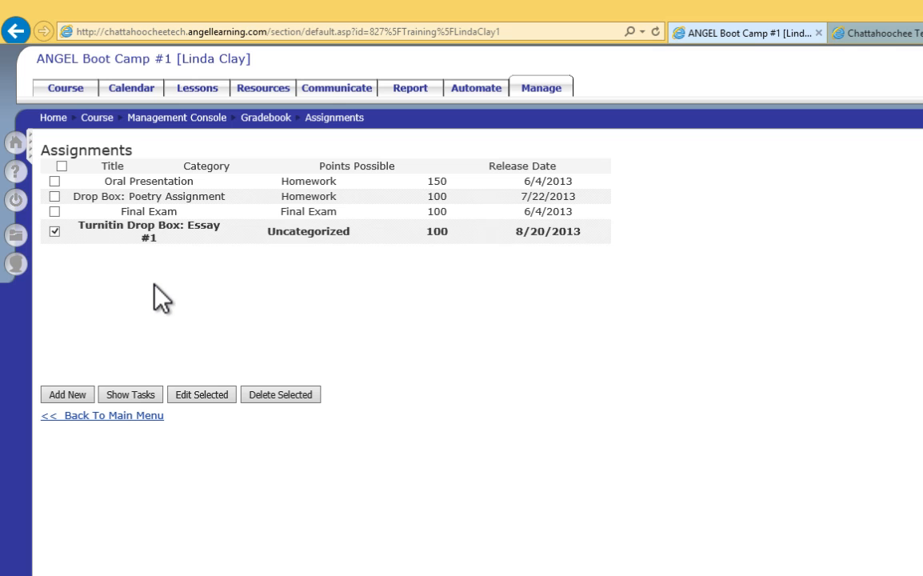
click(204, 395)
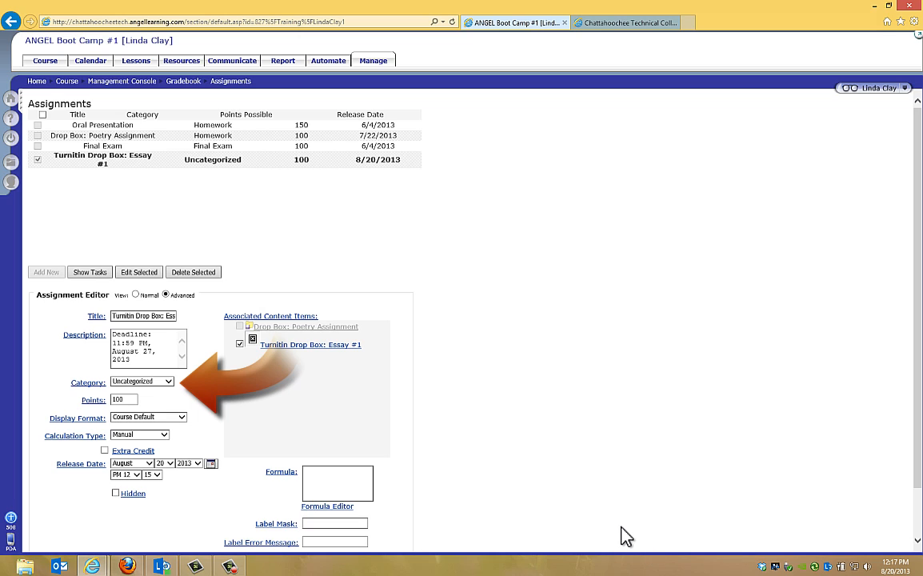
click(167, 381)
click(127, 358)
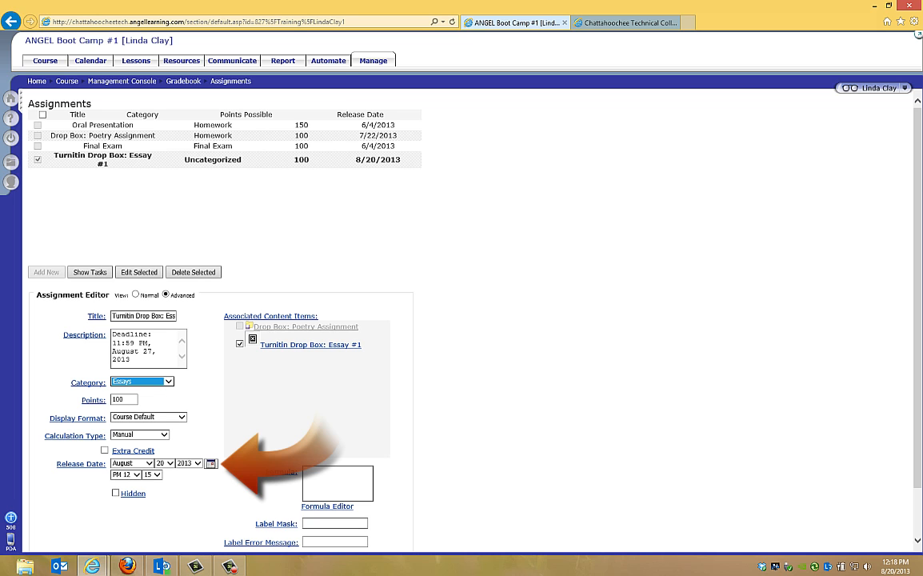
drag(915, 167, 915, 210)
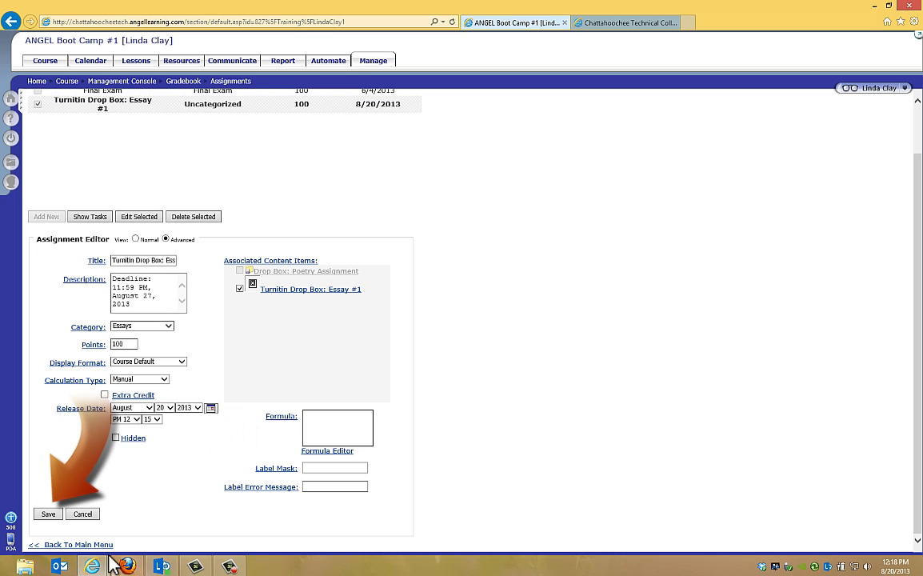
click(46, 514)
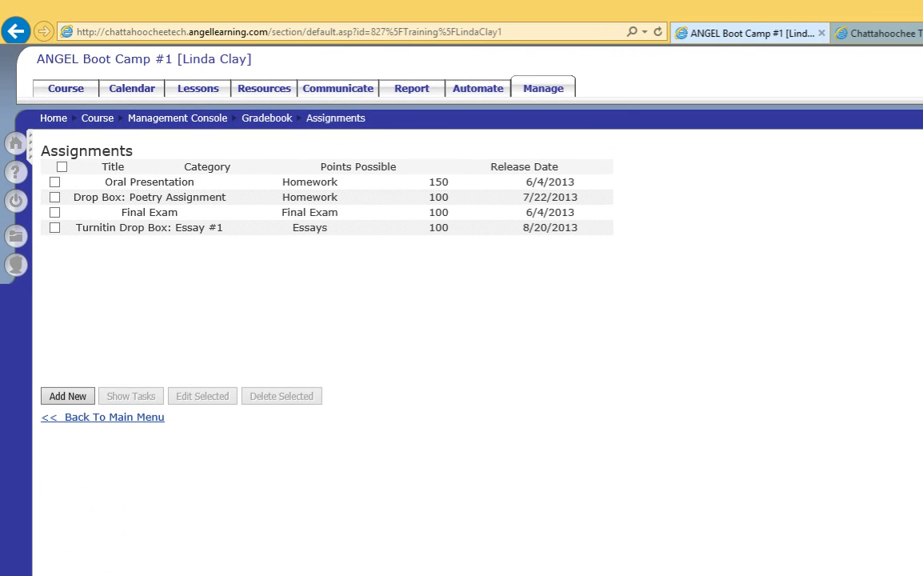
View the assignments filed under the Essays category of the gradebook.
click(267, 118)
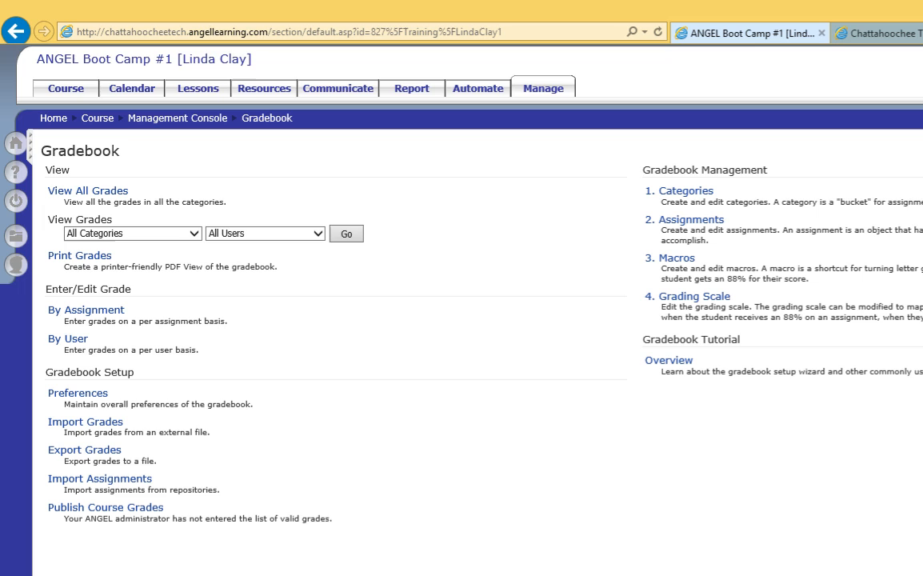
click(687, 193)
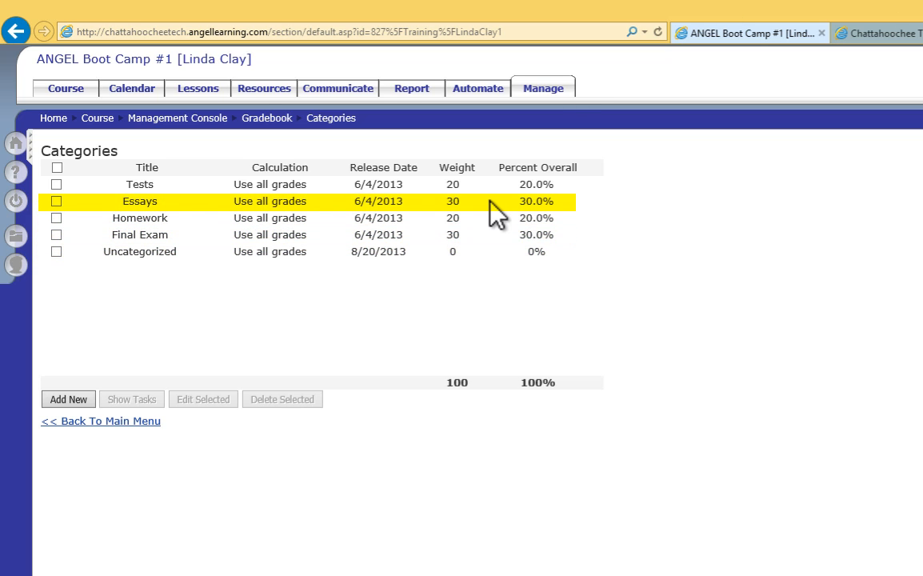
click(56, 200)
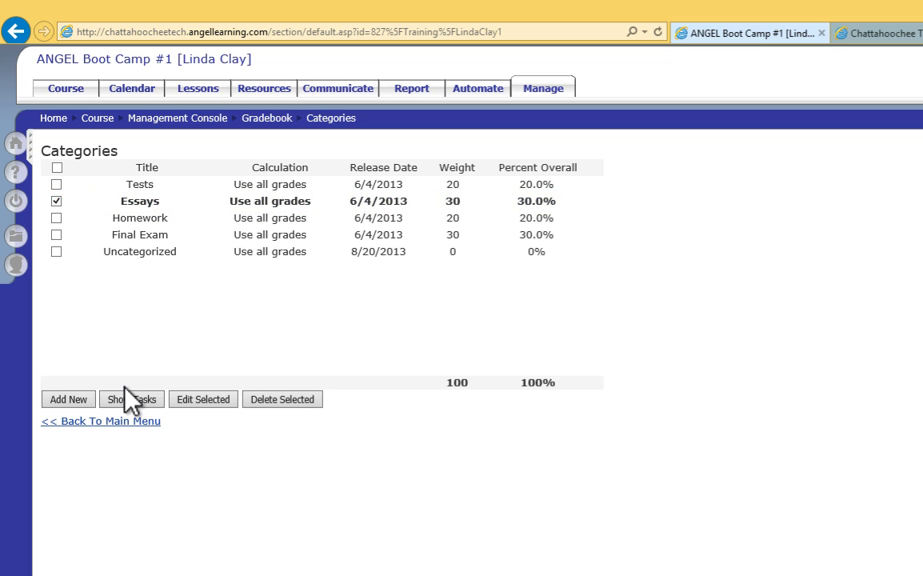
click(131, 396)
click(121, 480)
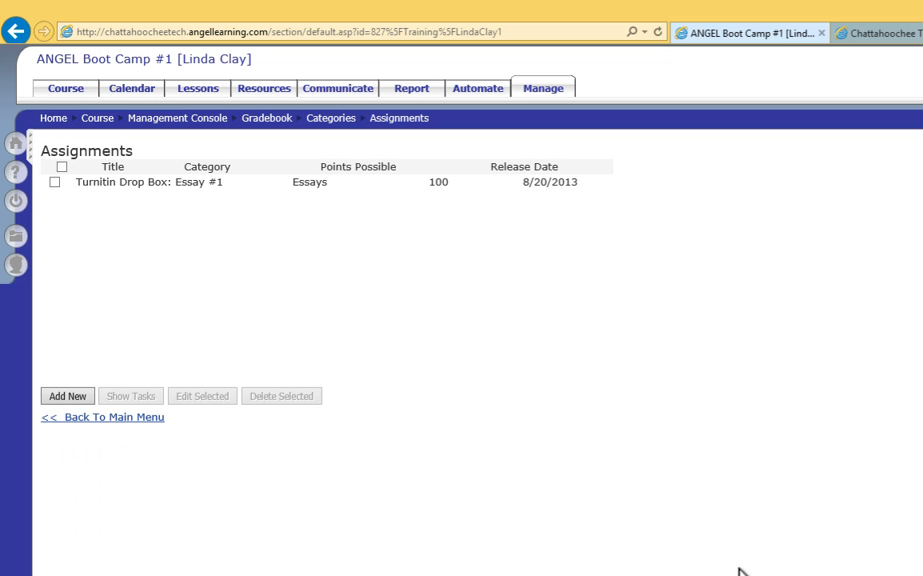
Return to the gradebook categories and delete the Uncategorized category.
click(339, 125)
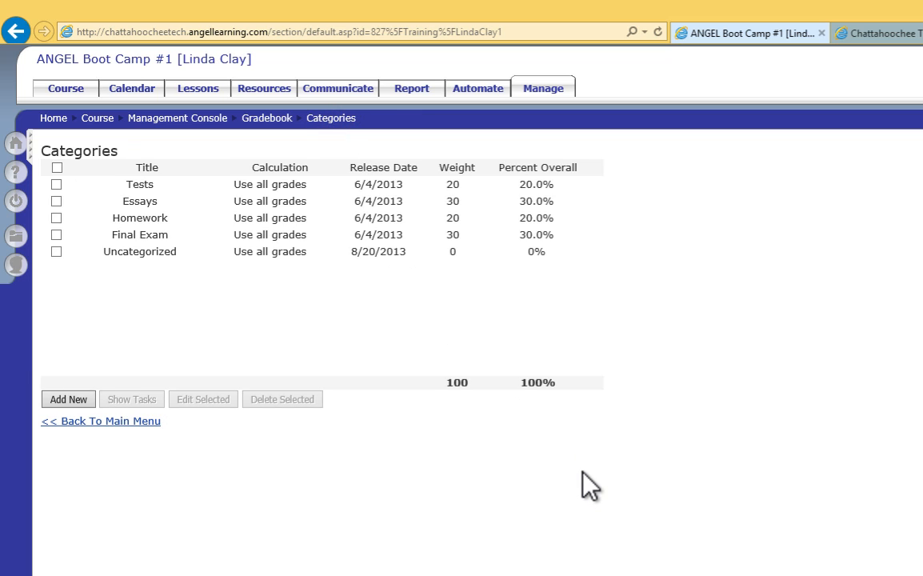
click(56, 252)
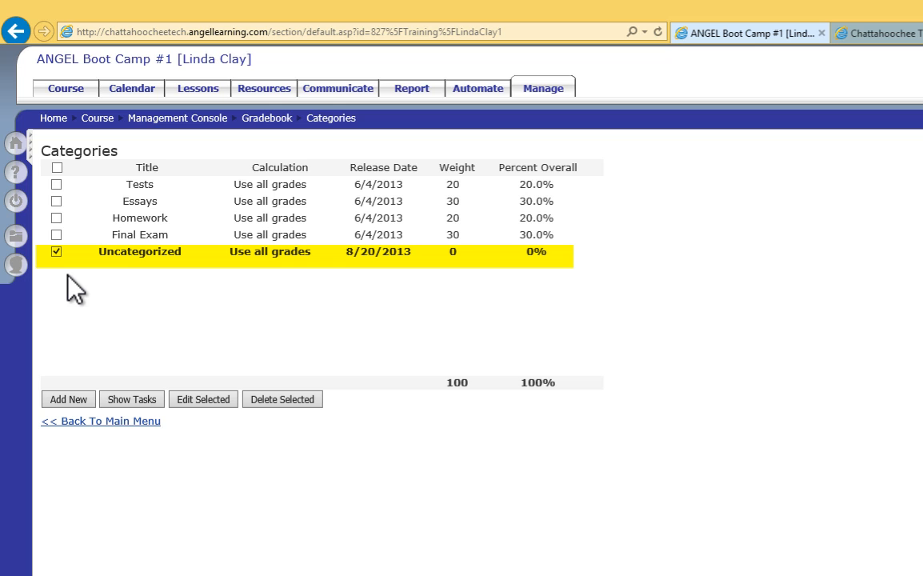
click(276, 400)
click(659, 441)
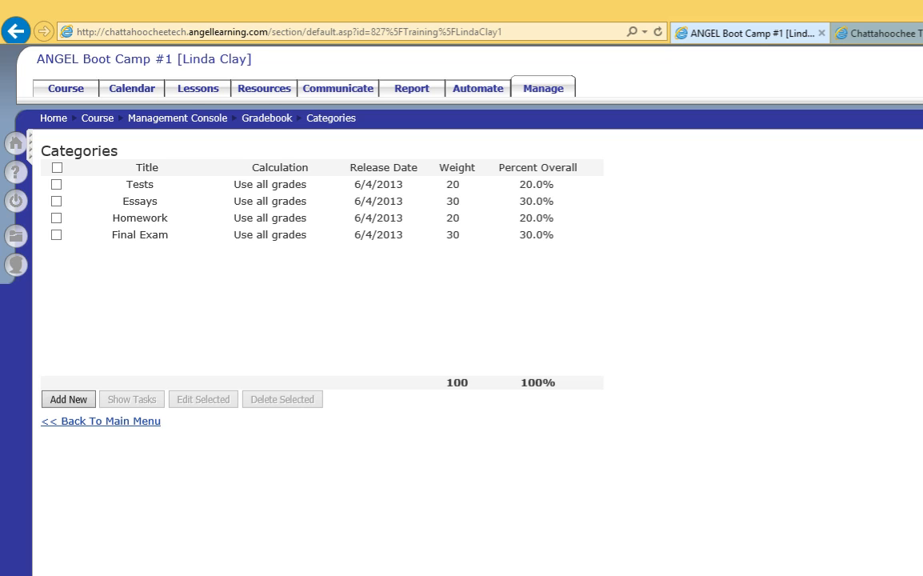
Open the Turnitin Drop Box: Essay #1 from the lessons list and sync its student roster.
click(192, 87)
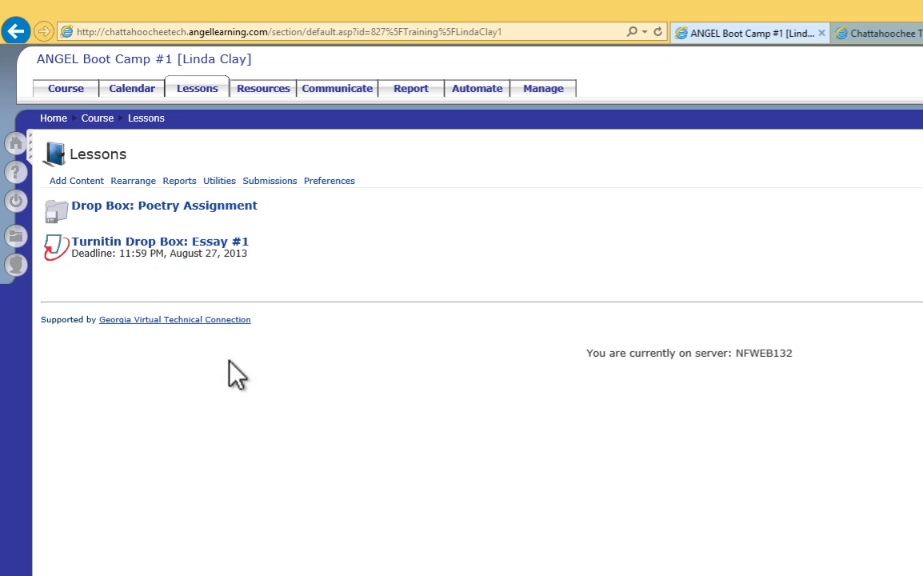
mouse_move(107, 280)
click(128, 242)
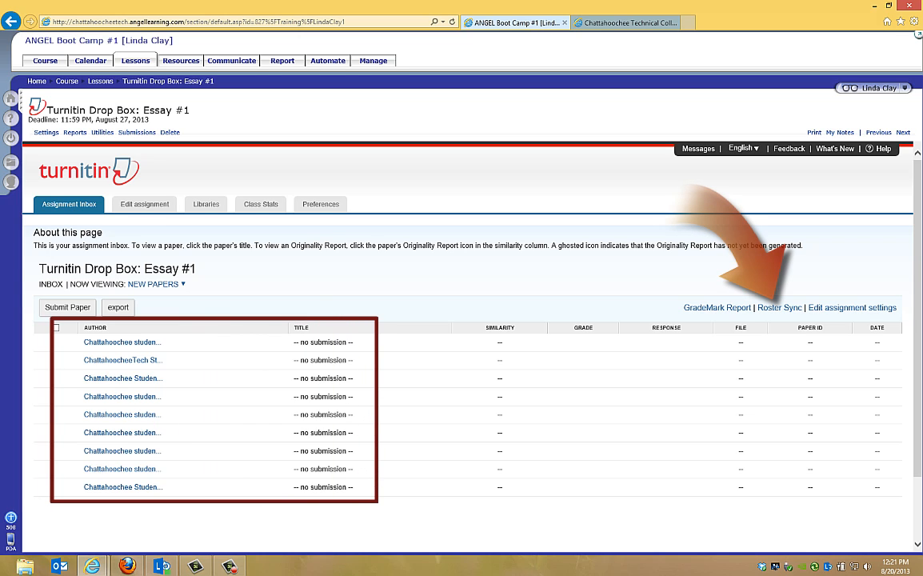
click(777, 308)
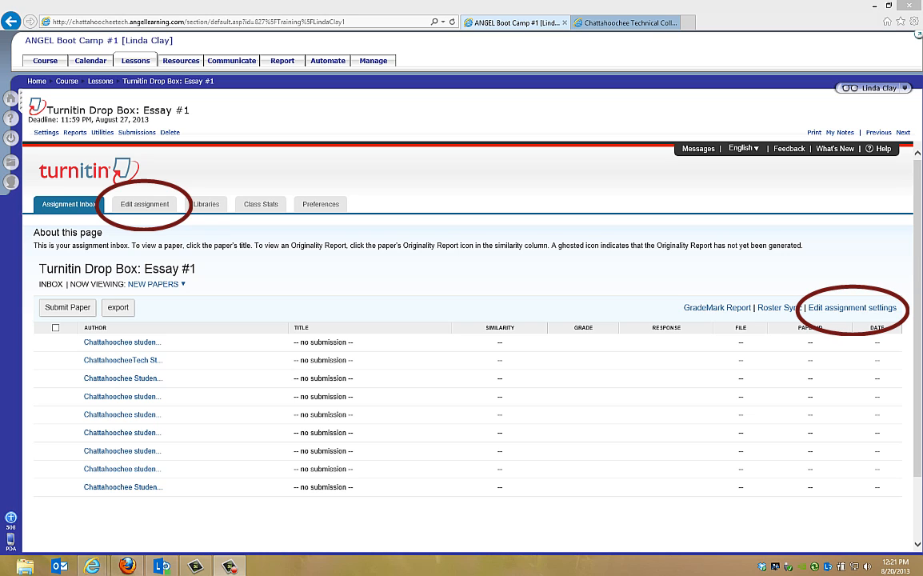
Review the drop box's assignment settings without changes and bring up the QuickMark Manager in the libraries.
click(157, 205)
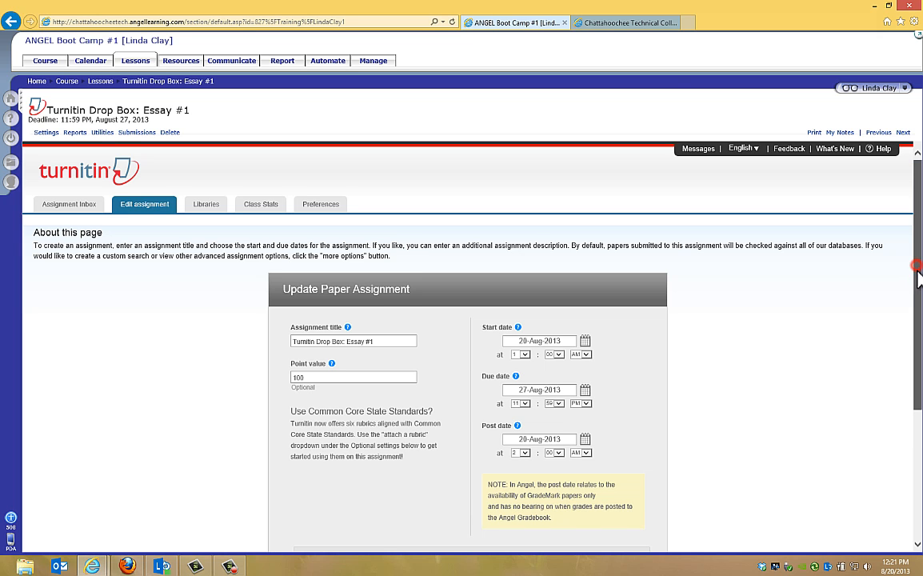
mouse_move(915, 277)
mouse_down()
mouse_move(917, 301)
mouse_move(917, 267)
mouse_up()
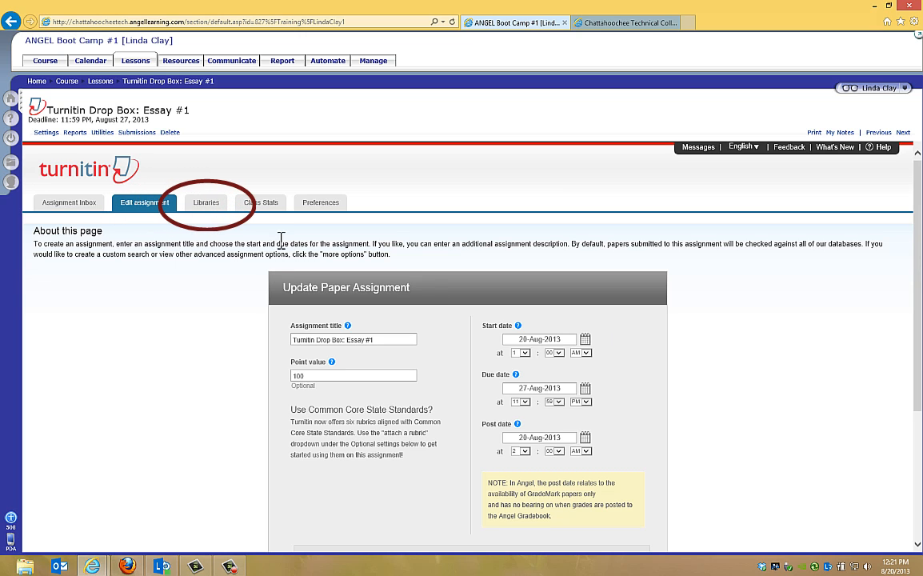
click(209, 203)
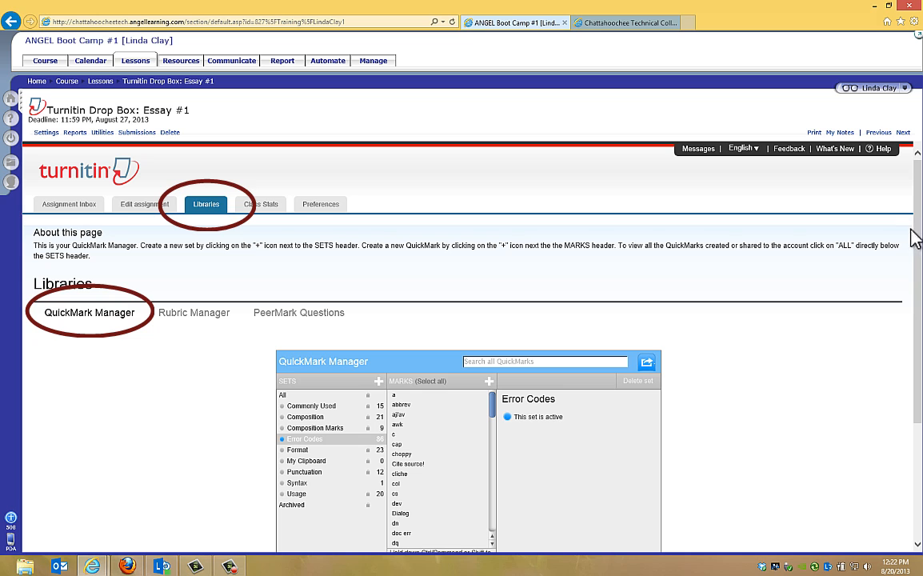
drag(918, 228, 919, 277)
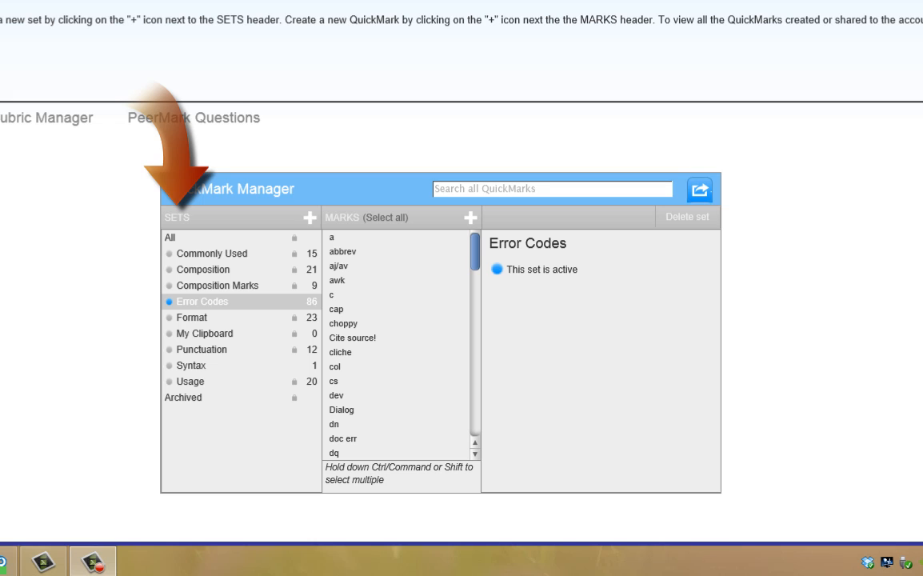
Compare the marks and locks of the Commonly Used and Error Codes QuickMark sets.
click(209, 255)
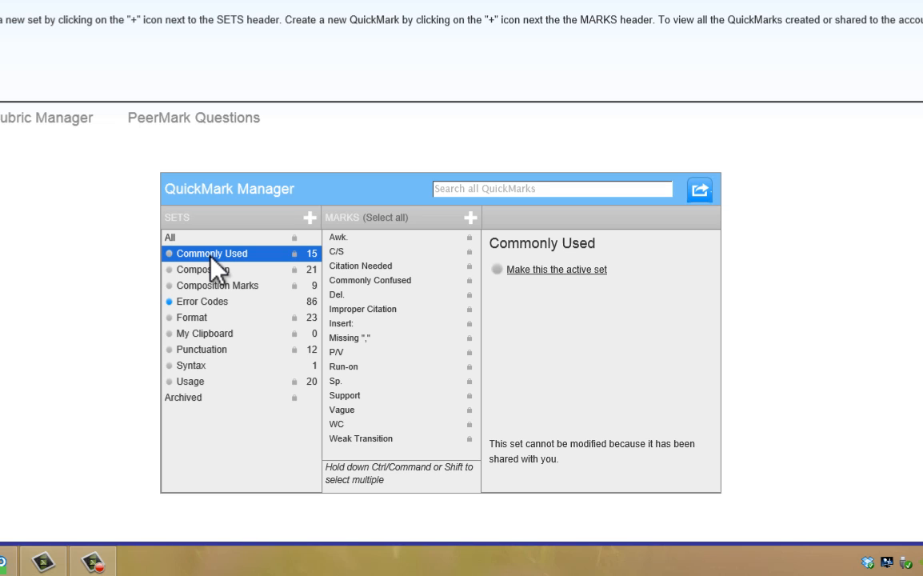
click(202, 301)
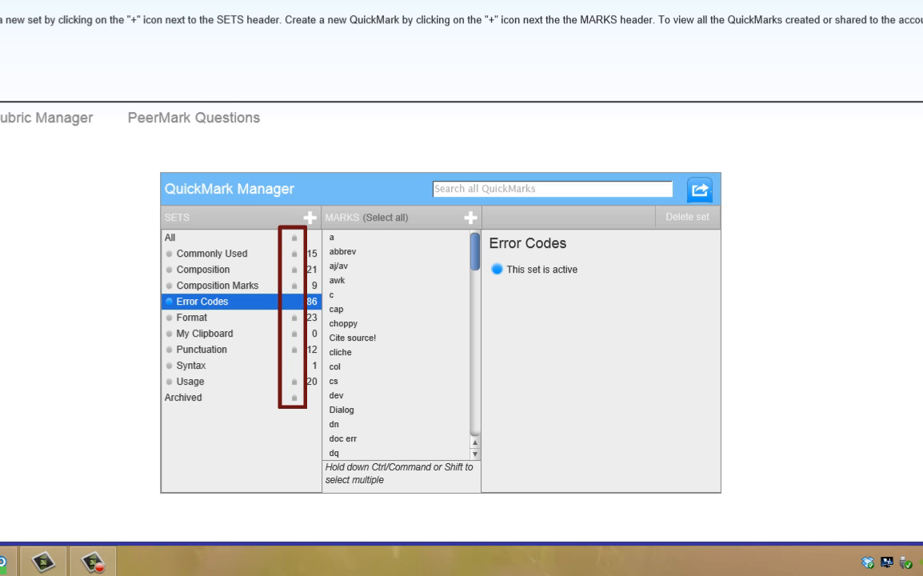
click(262, 254)
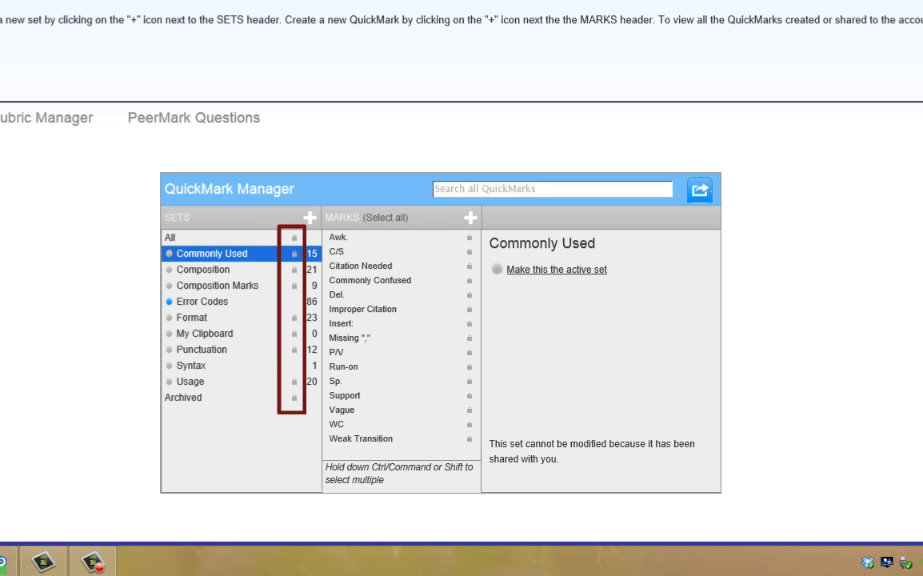
click(202, 304)
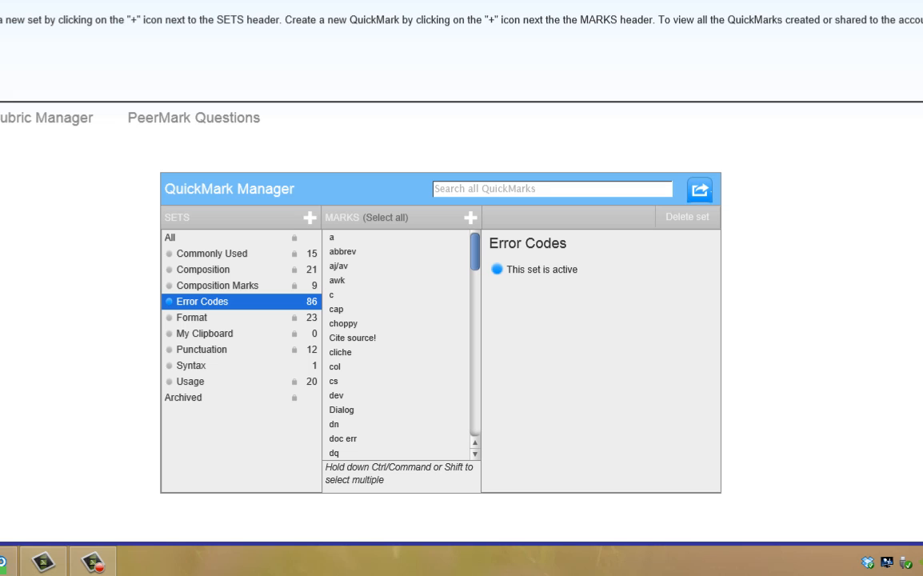
Create a new QuickMark set named "Research" and save it.
click(308, 217)
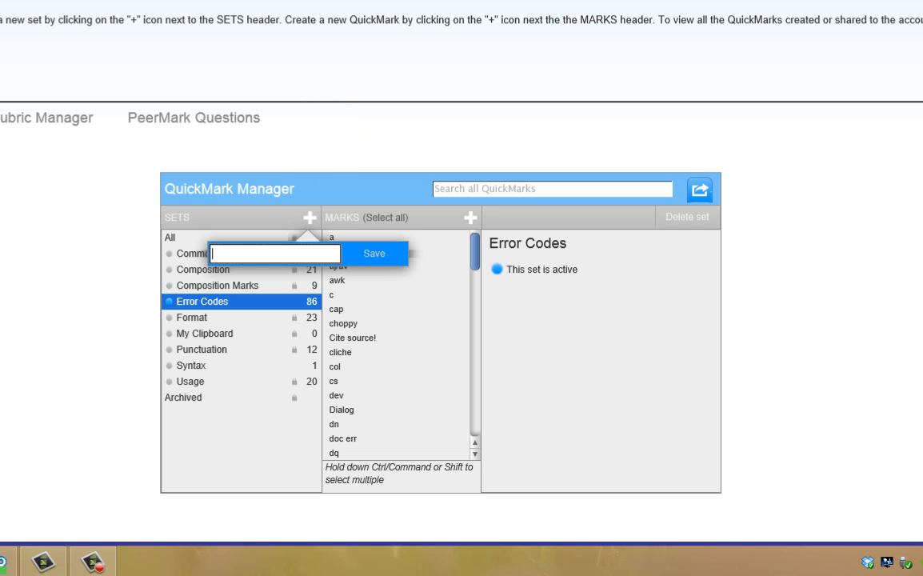
text(Research)
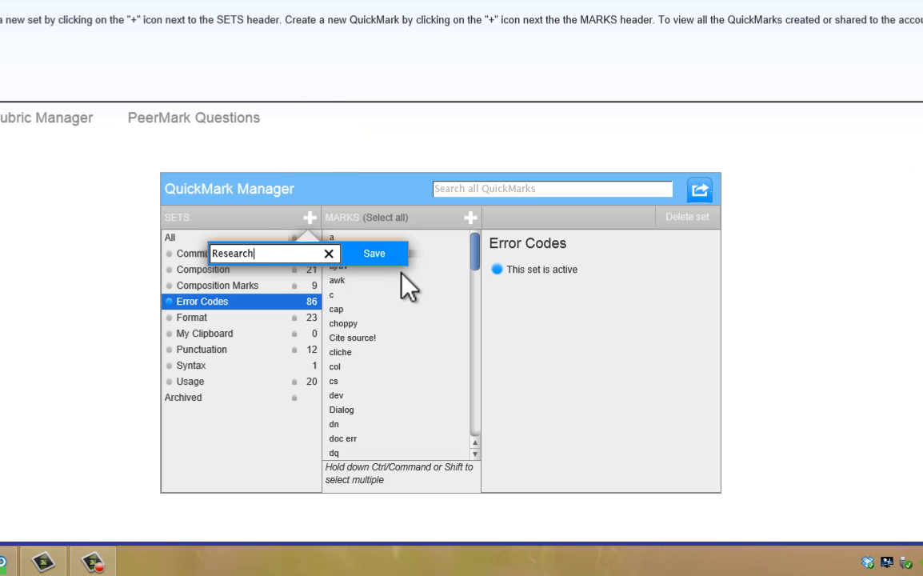
click(374, 254)
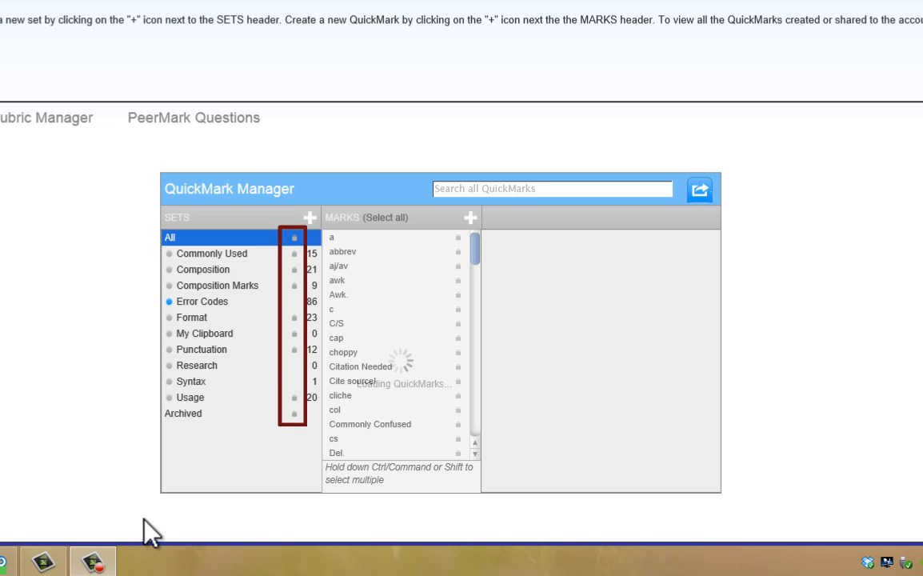
Delete the Syntax set from the QuickMark sets.
click(203, 382)
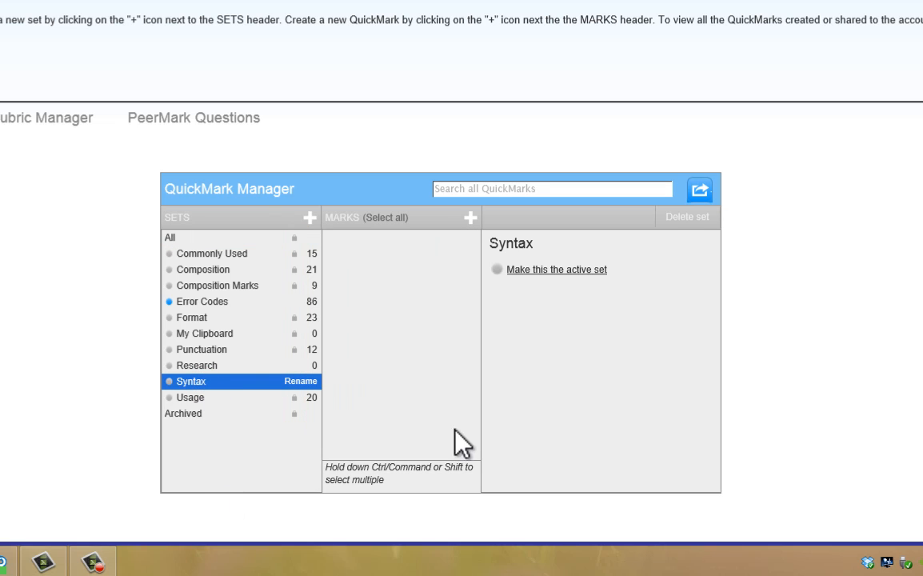
click(690, 216)
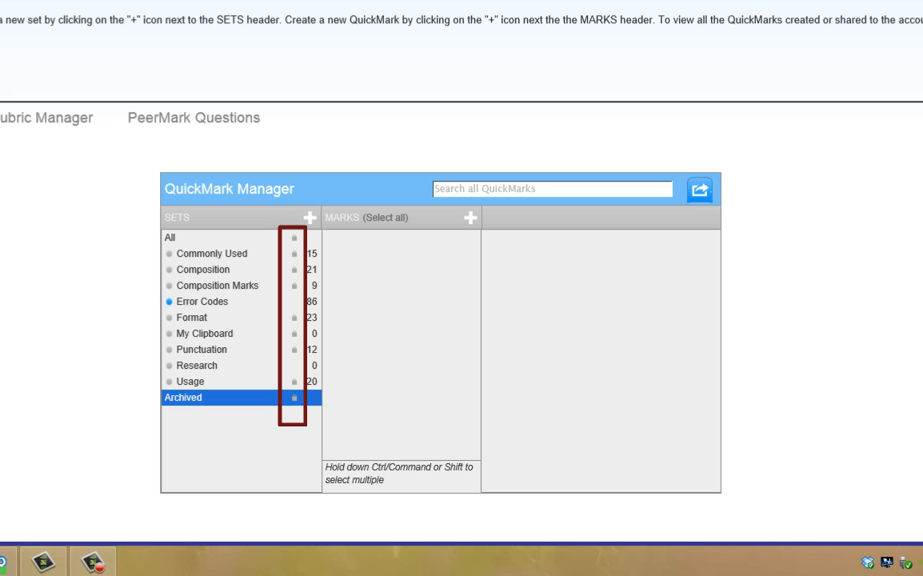
click(200, 307)
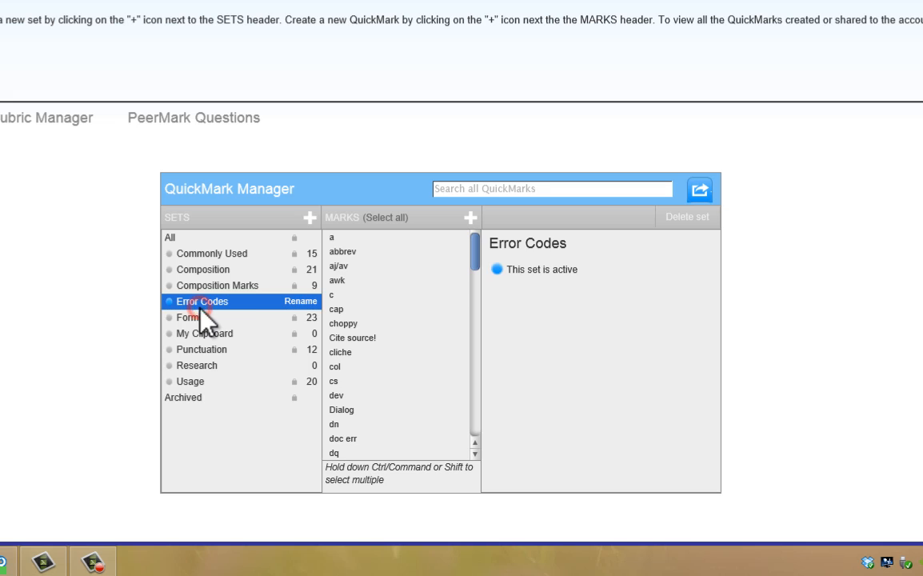
click(298, 301)
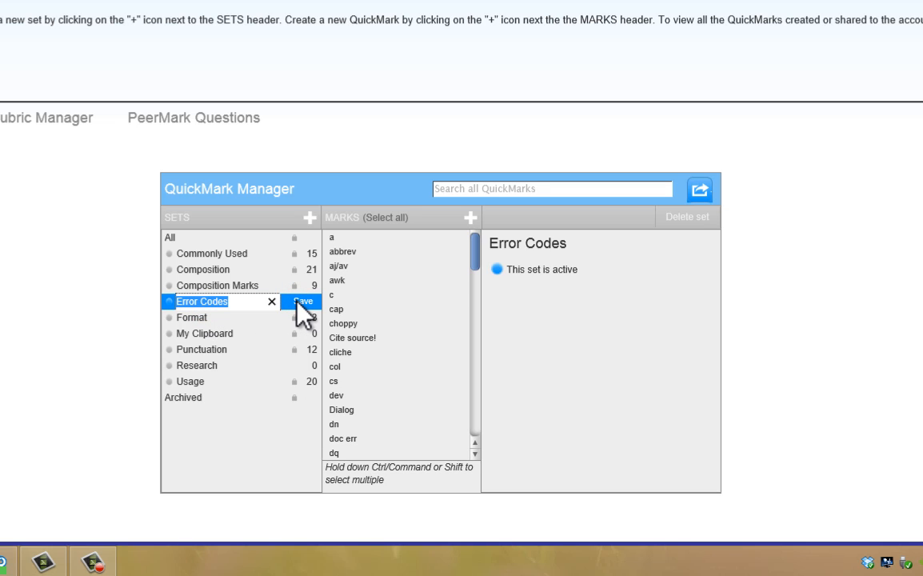
click(96, 396)
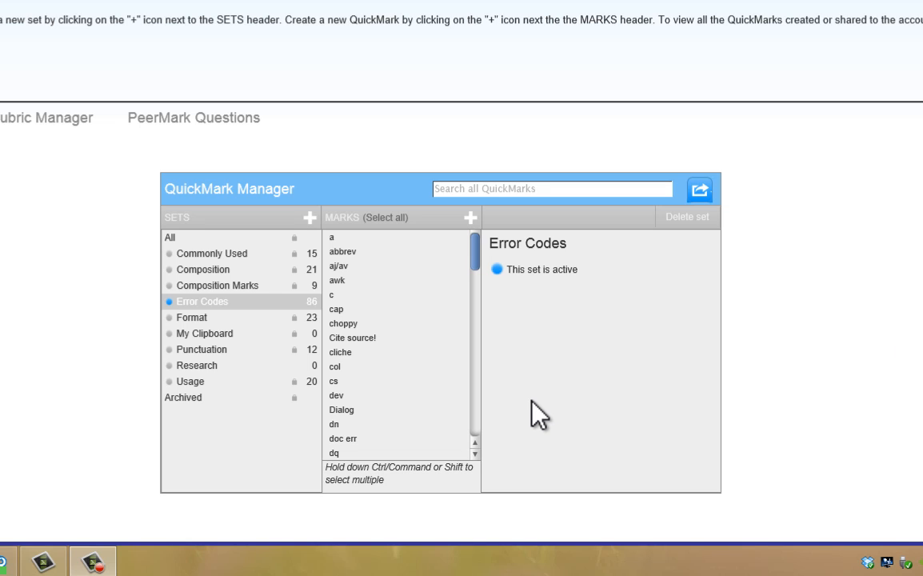
Add a mark titled "Doc" with the description "Poorly documented." to the Research set and save it.
click(223, 365)
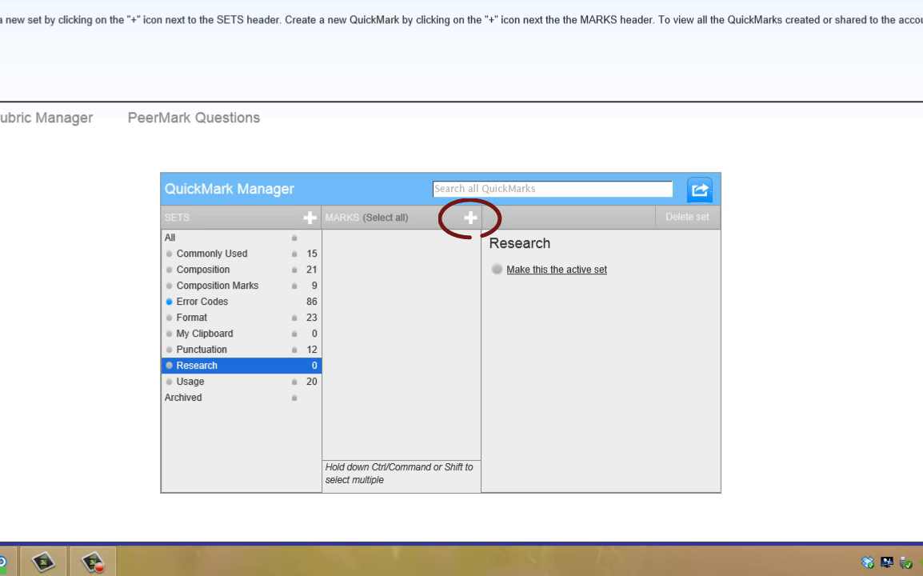
click(472, 218)
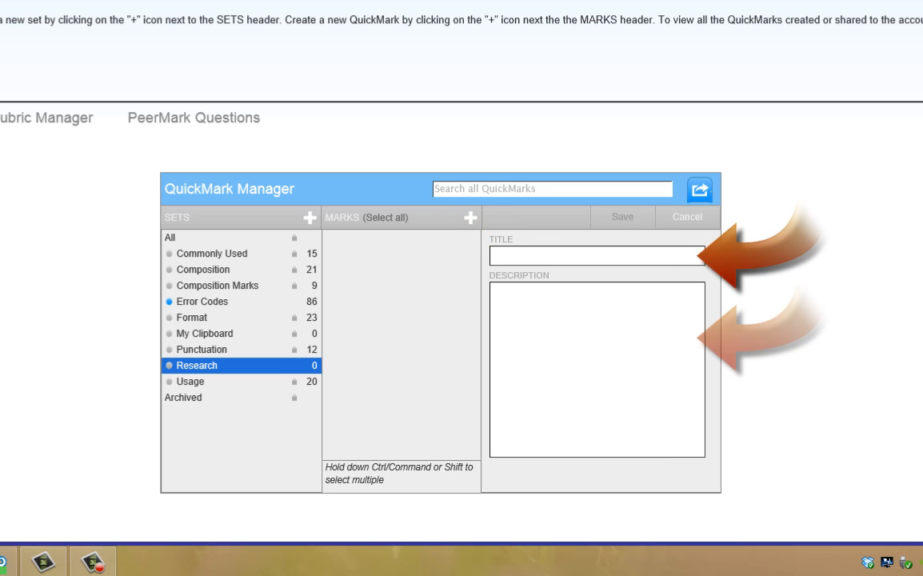
click(551, 256)
text(Doc)
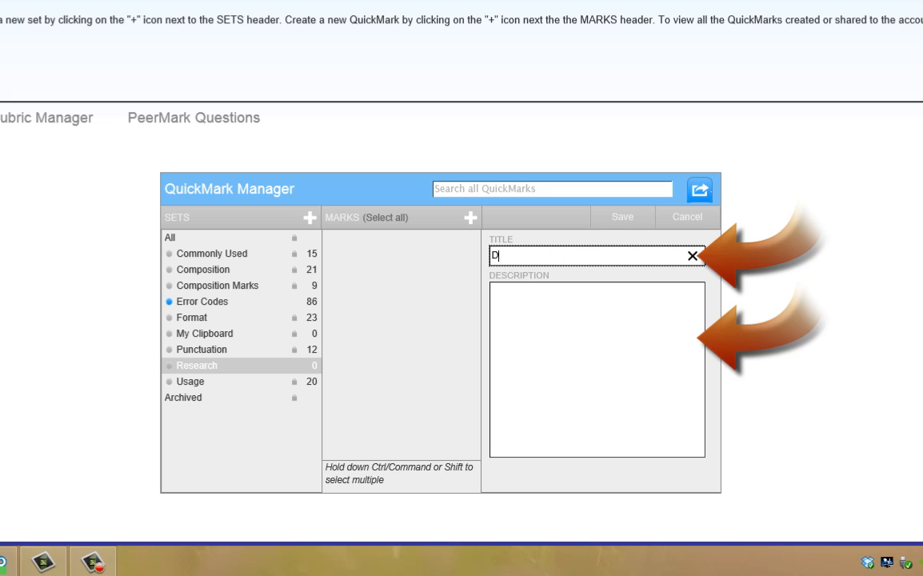
key(Tab)
text(Poorly documented.)
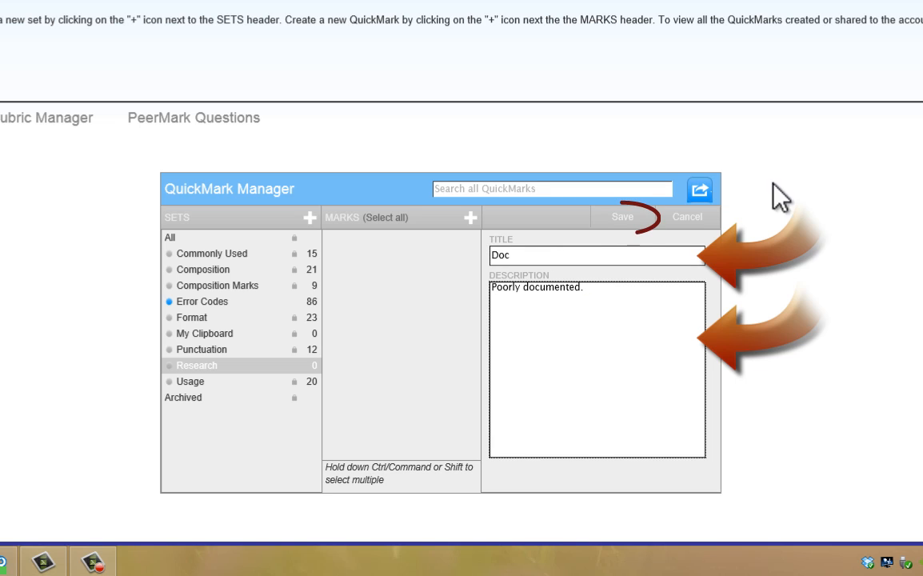
click(623, 217)
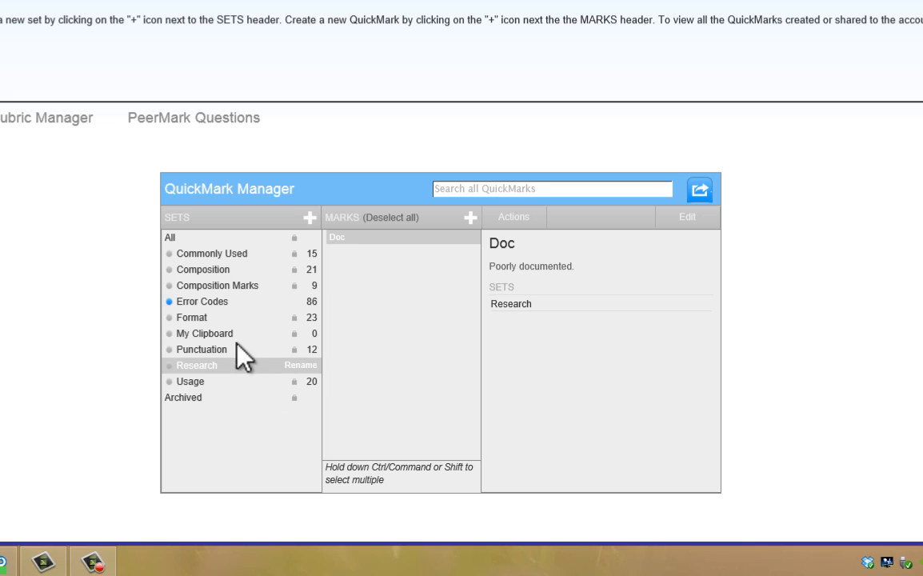
Add the "Cite source!" mark from the Error Codes set to the Research set.
click(214, 303)
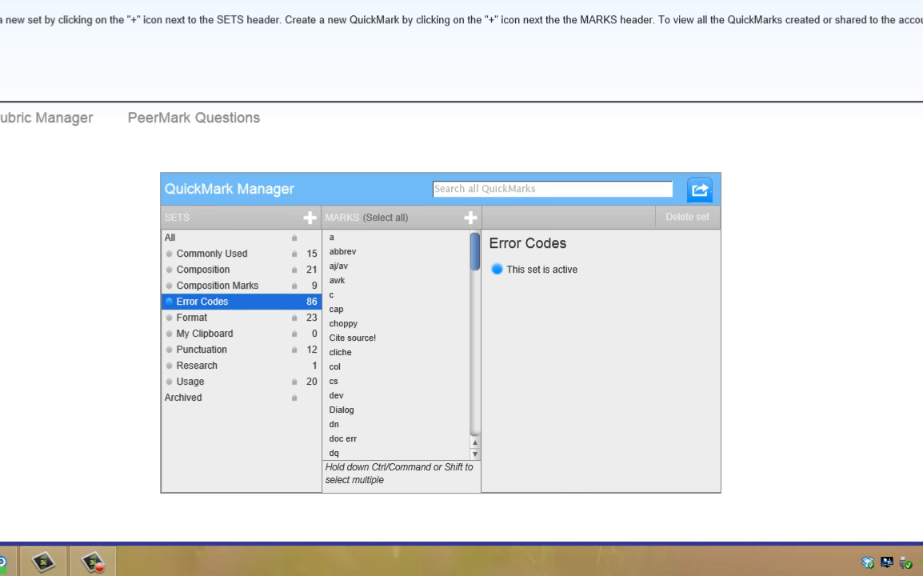
click(370, 338)
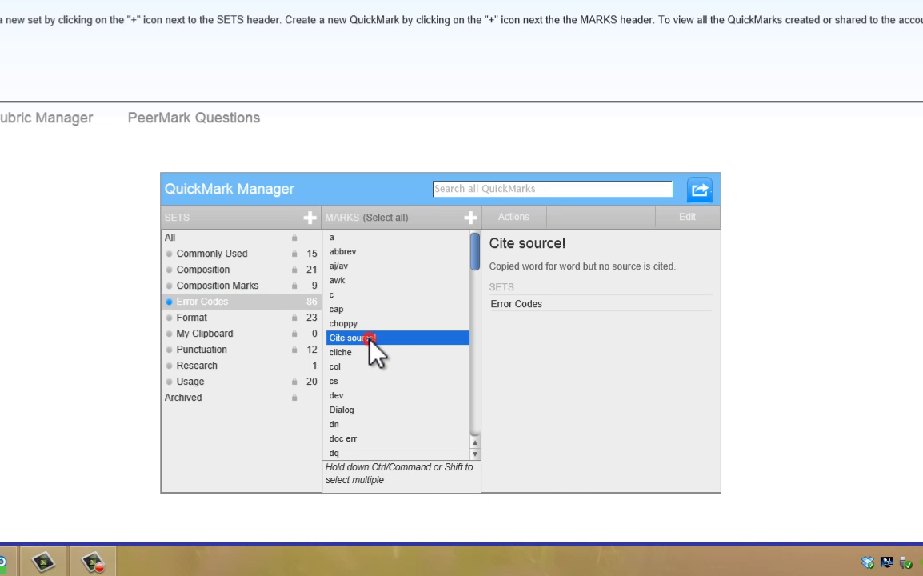
click(516, 218)
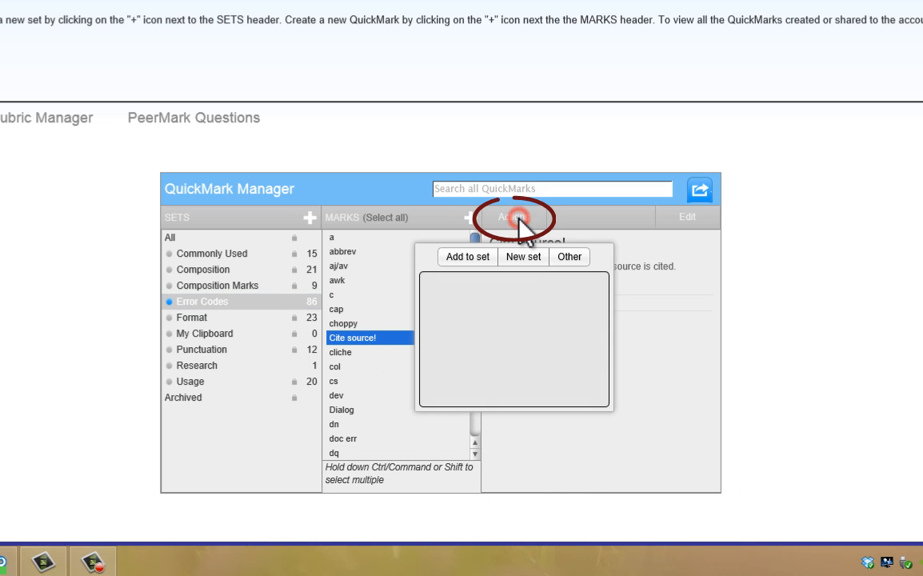
click(472, 256)
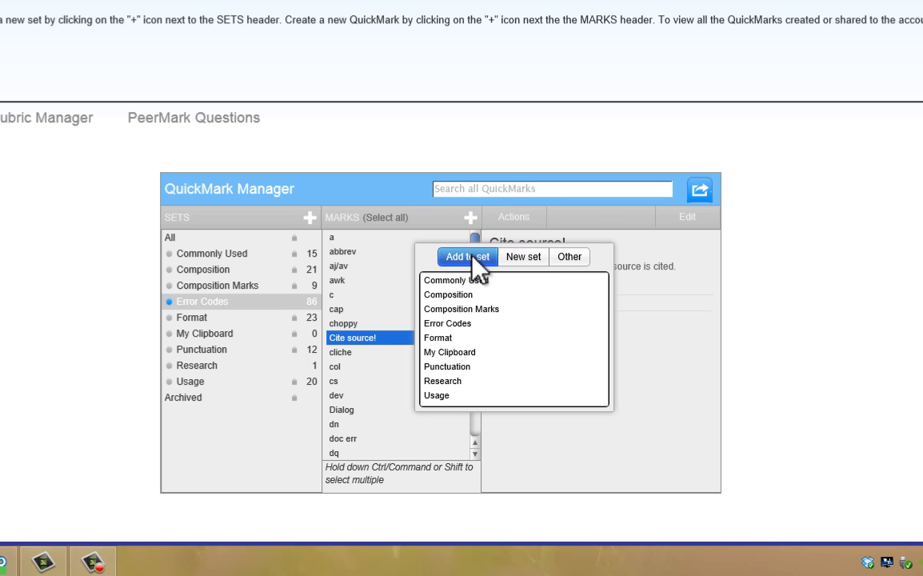
click(451, 382)
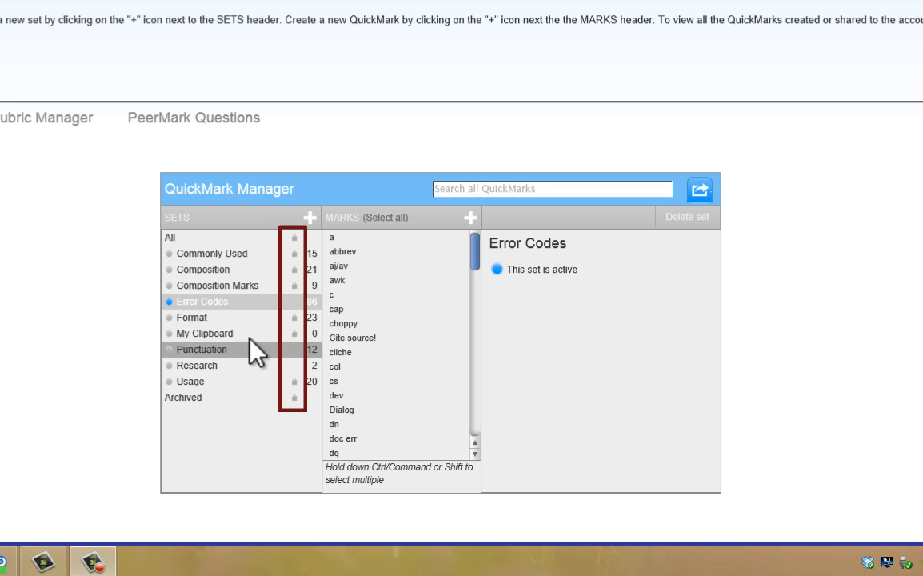
Examine the editing fields of the cliche mark and the set-removal option of the cap mark in Error Codes without changes.
click(221, 309)
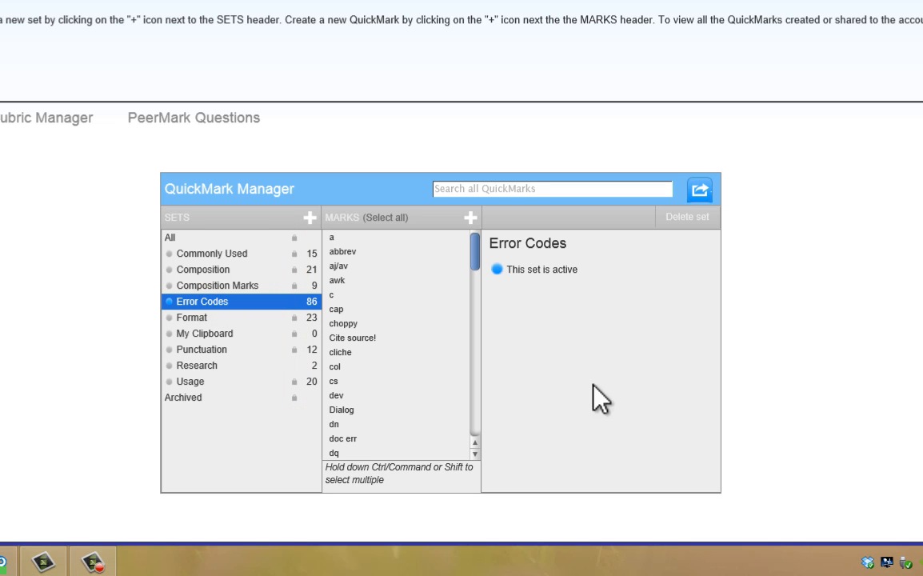
click(342, 353)
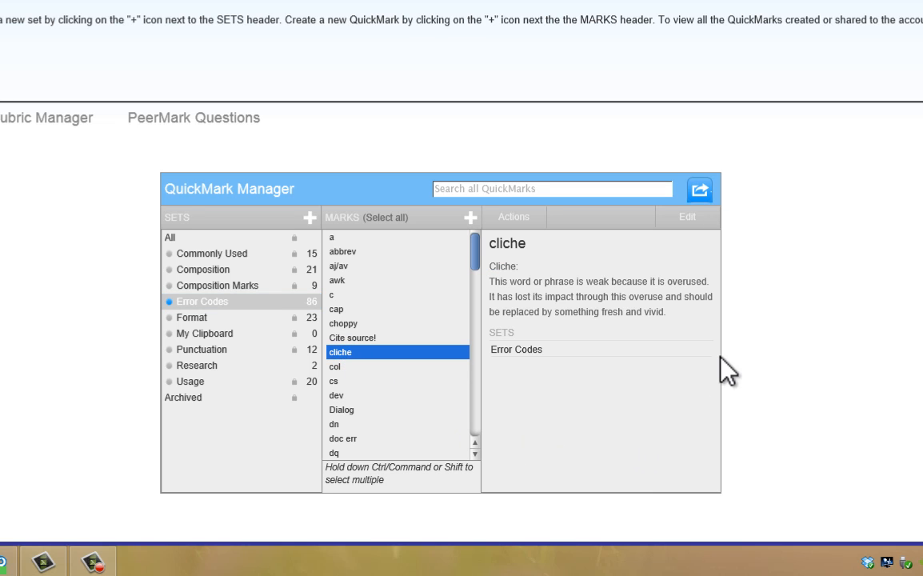
click(692, 218)
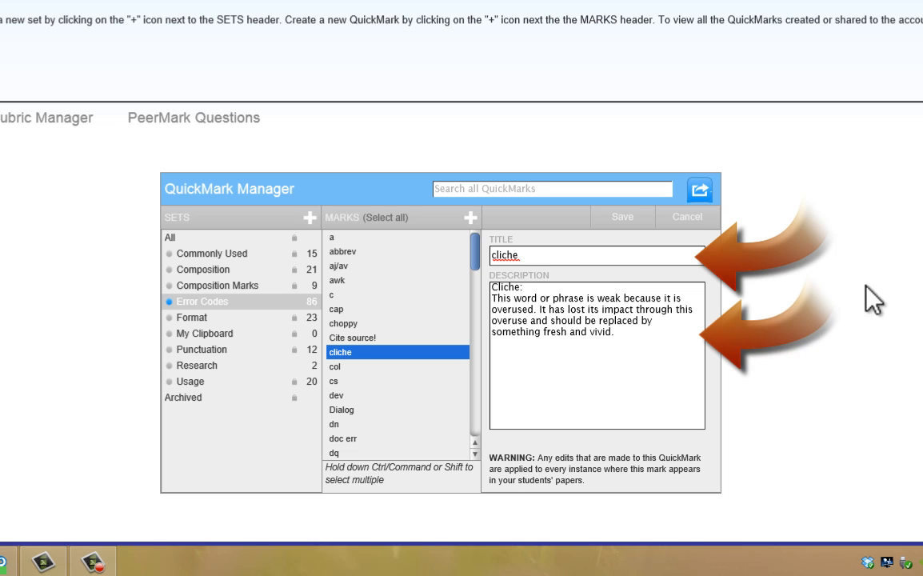
click(690, 217)
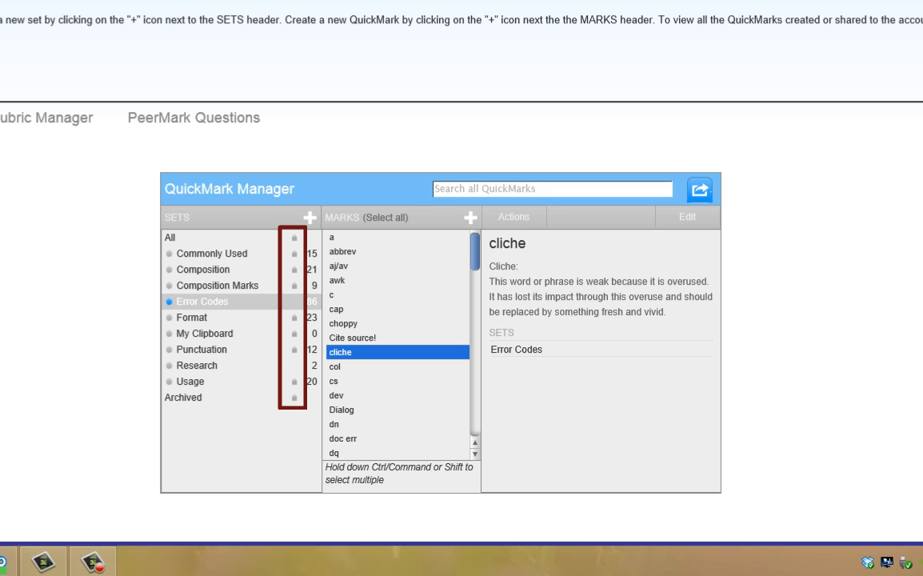
click(355, 310)
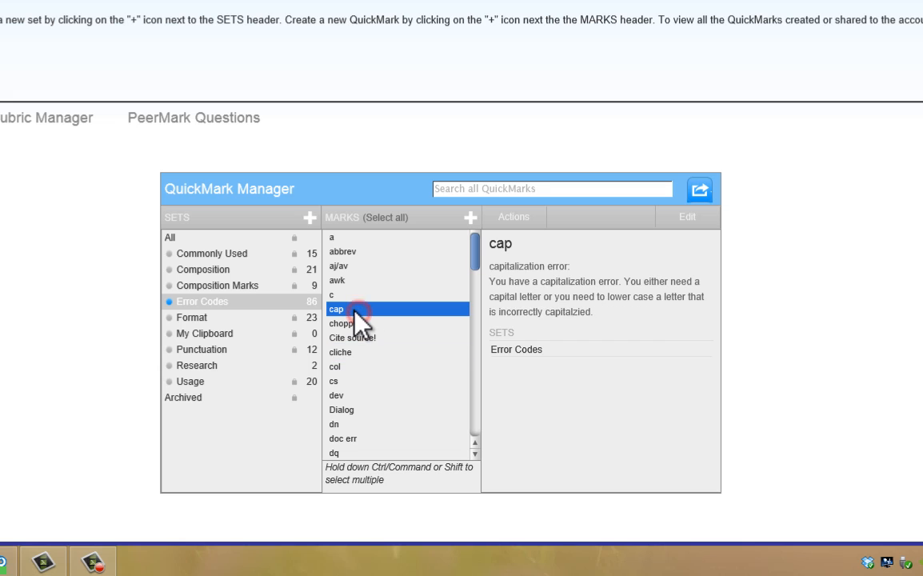
click(518, 217)
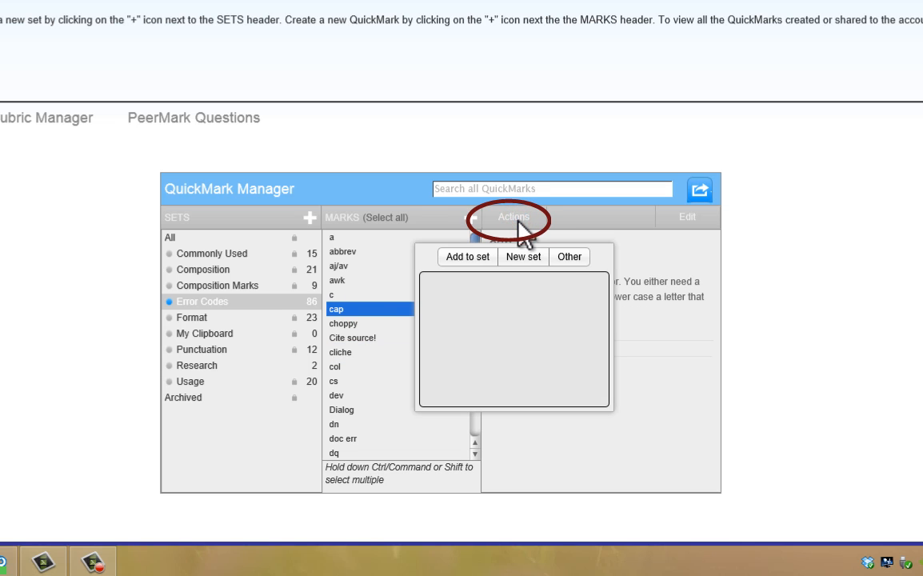
click(571, 256)
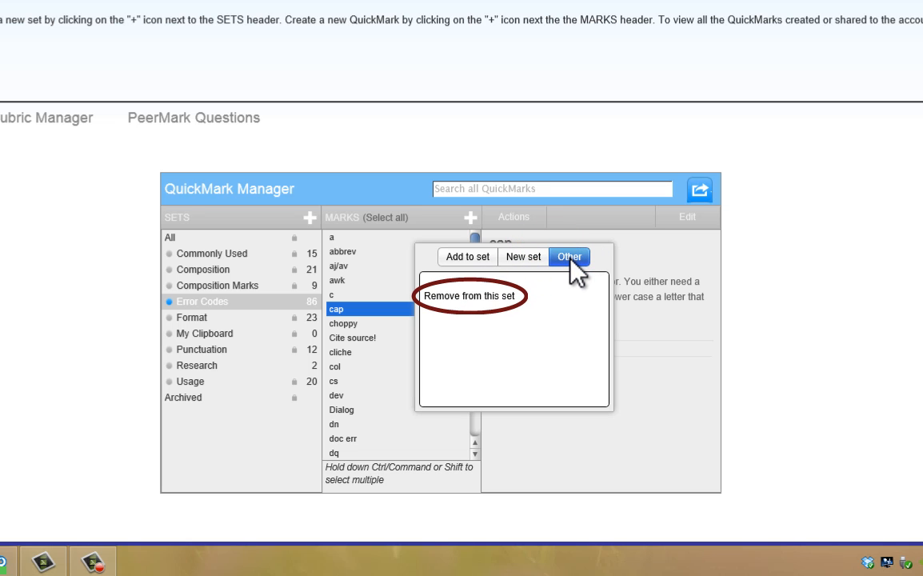
click(855, 309)
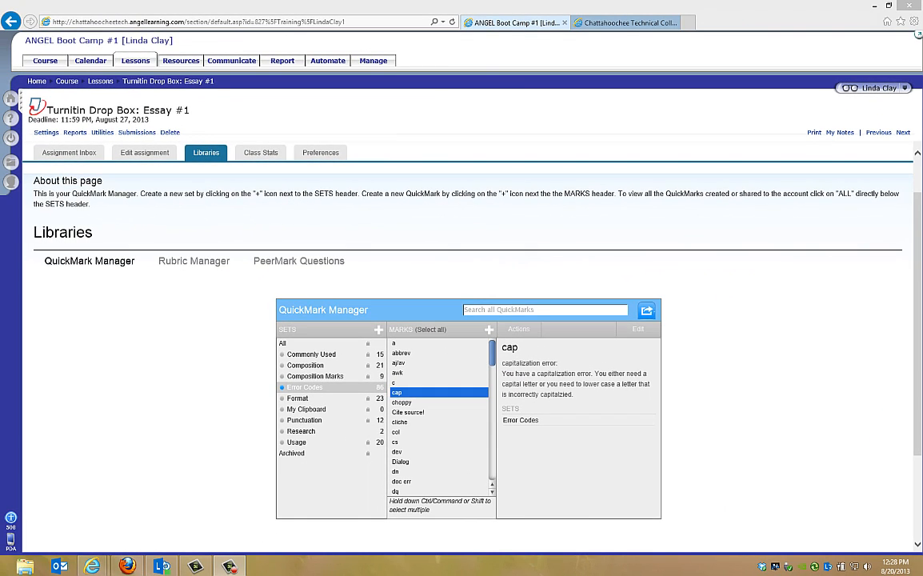
Open the Rubric Manager, review the available rubrics and display the "Essays 2/3/4 Fall2012" rubric.
click(196, 263)
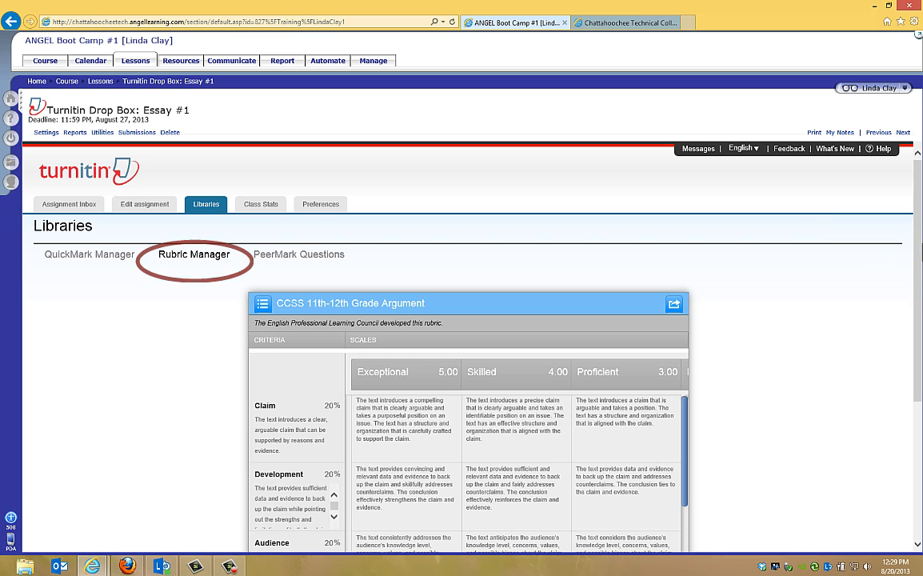
drag(919, 250, 917, 308)
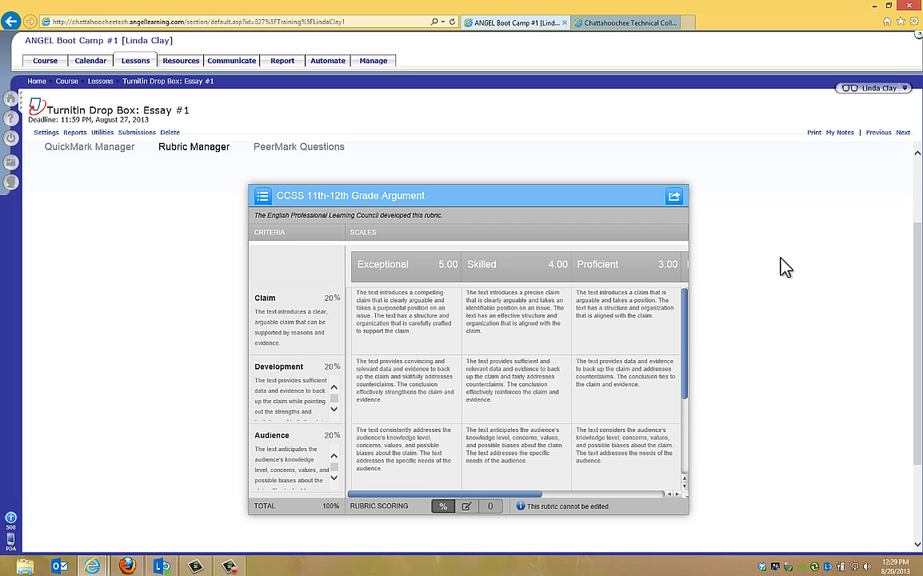
click(262, 197)
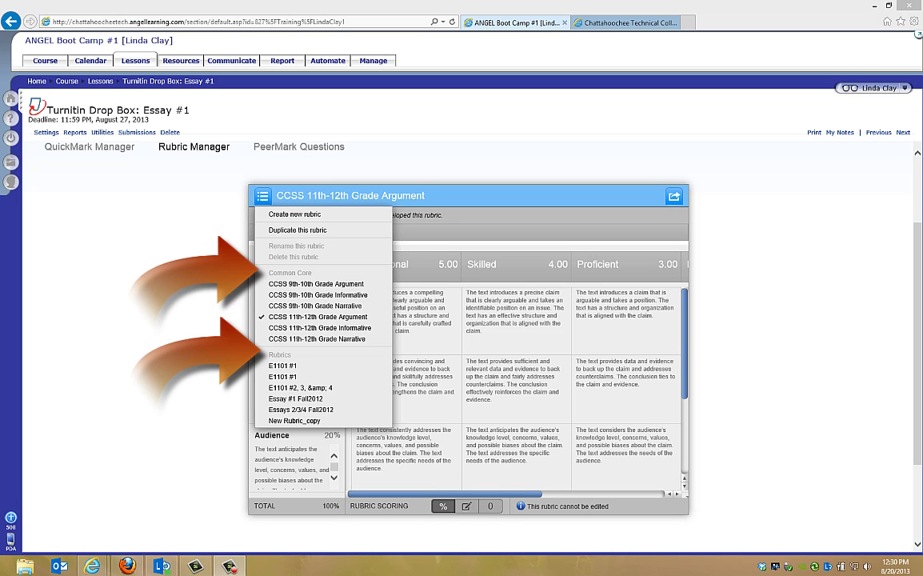
click(176, 257)
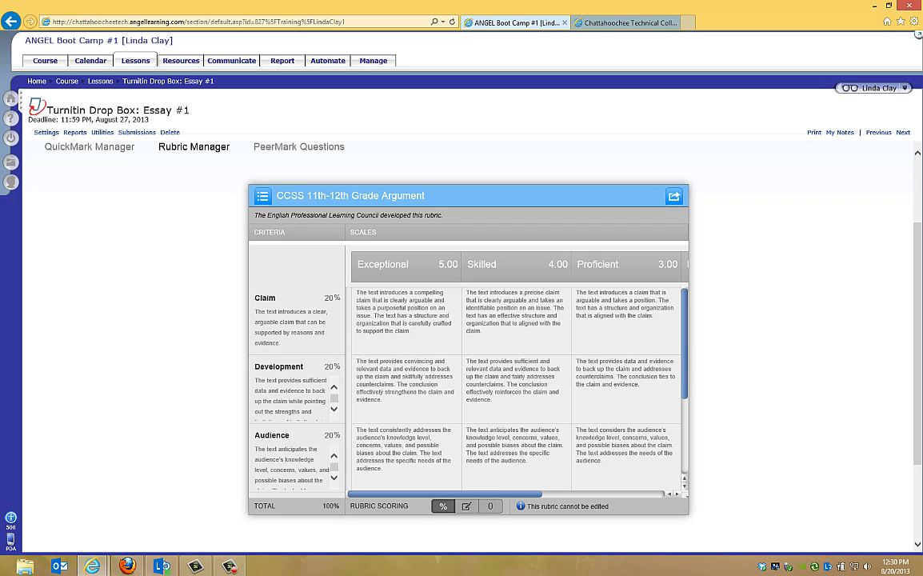
click(263, 197)
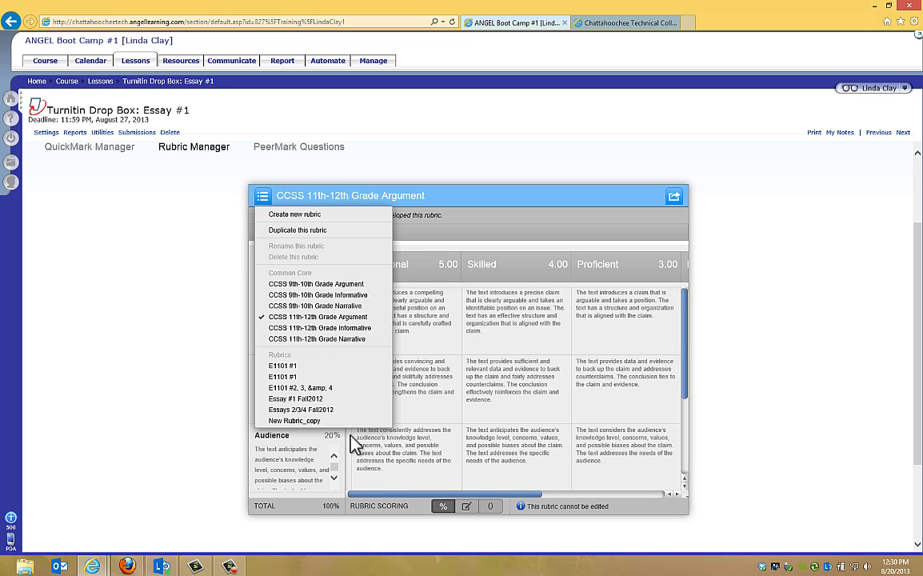
click(322, 411)
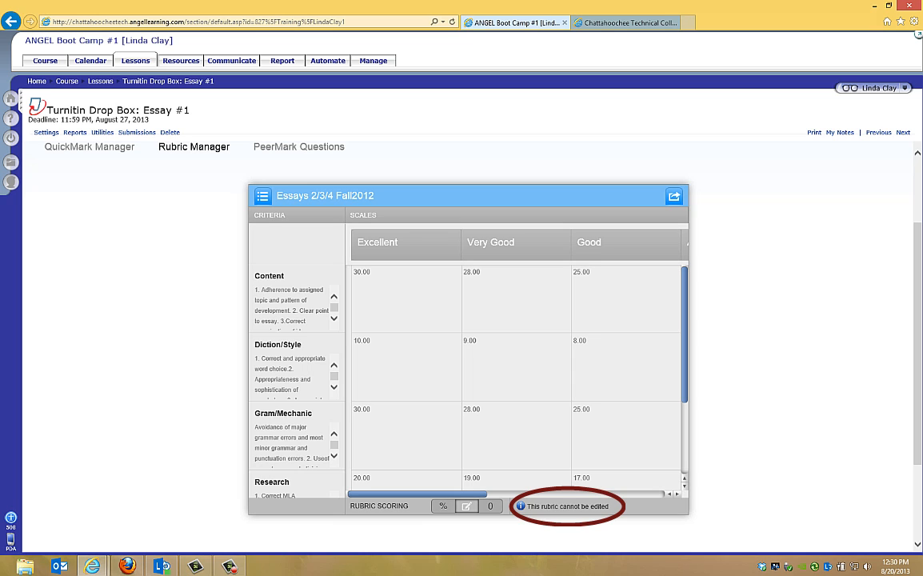
Start creating a new rubric in the Rubric Manager.
click(261, 197)
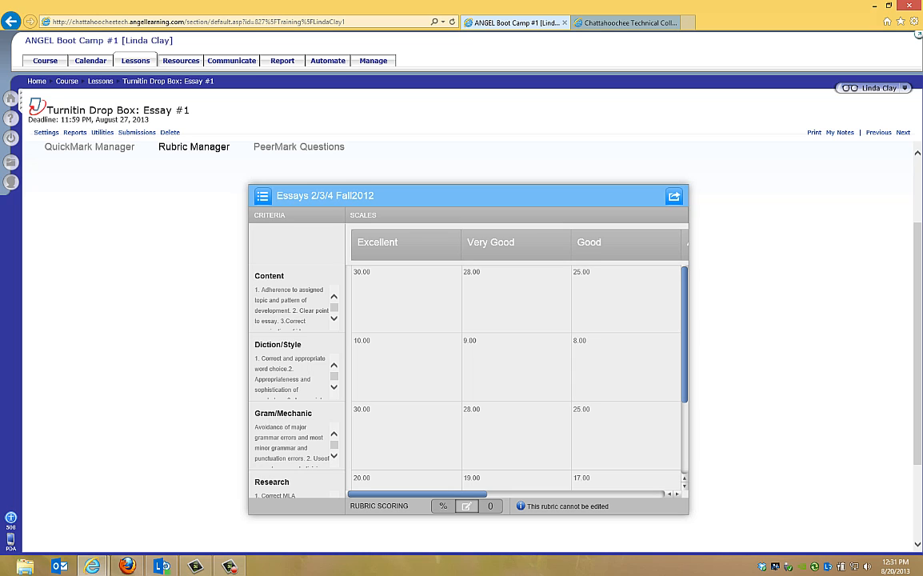
click(262, 195)
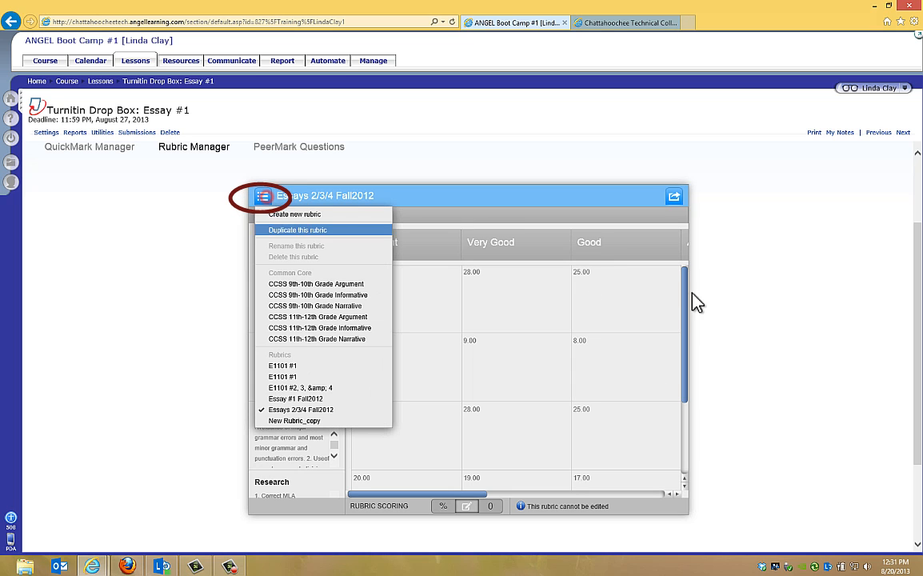
click(332, 216)
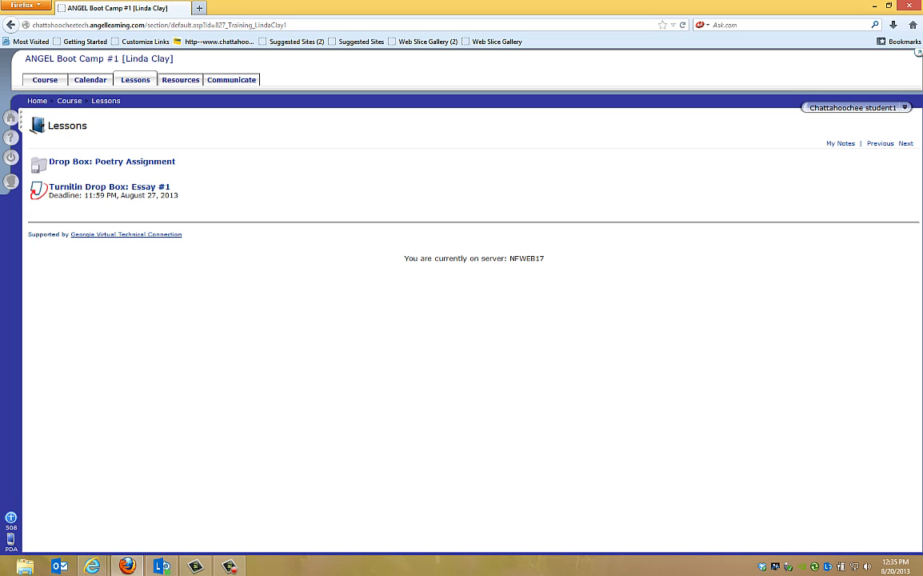
In the student's Firefox session, open Turnitin Drop Box: Essay #1, view its attached rubric and close it.
click(80, 185)
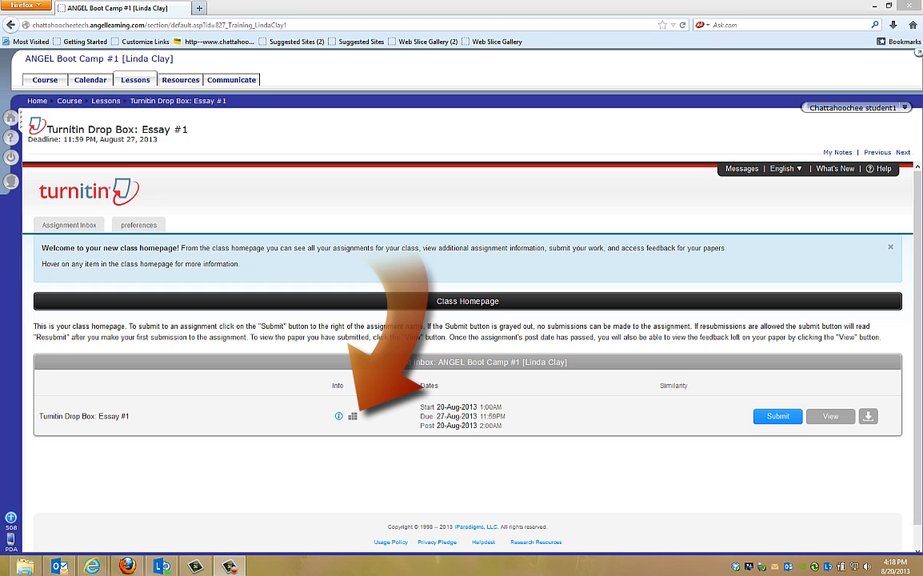
click(352, 416)
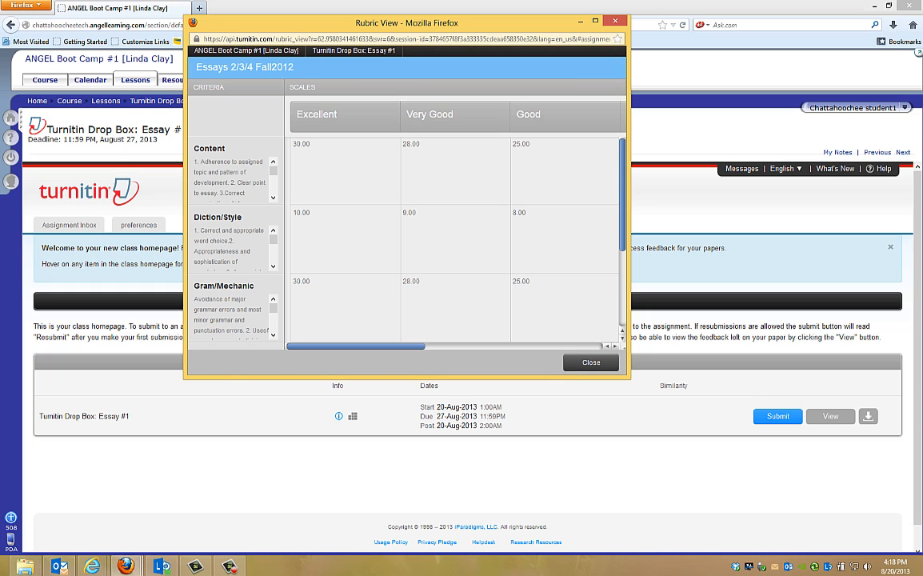
click(592, 362)
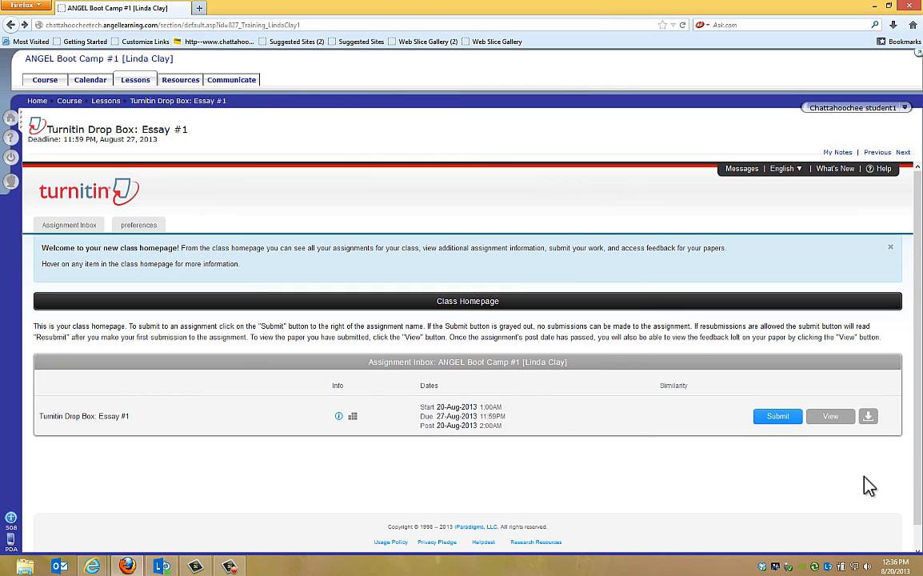
Start a submission to Turnitin Drop Box: Essay #1, keep single file upload as the method and title it One Great Essay.
click(781, 417)
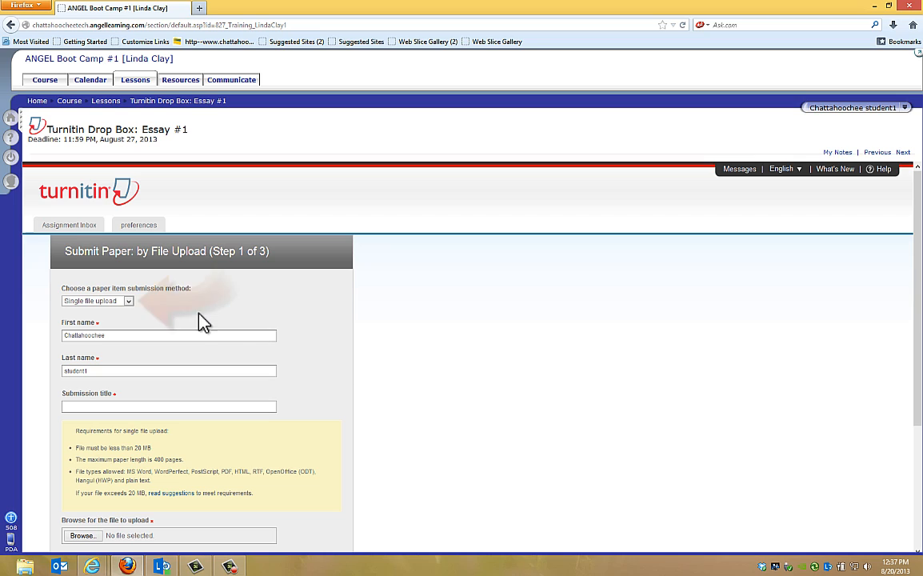
click(130, 302)
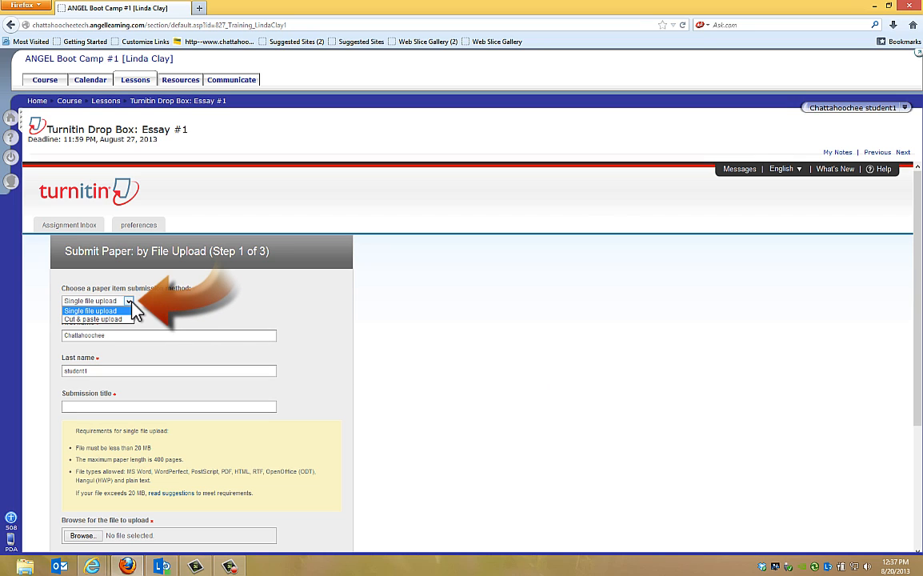
click(133, 309)
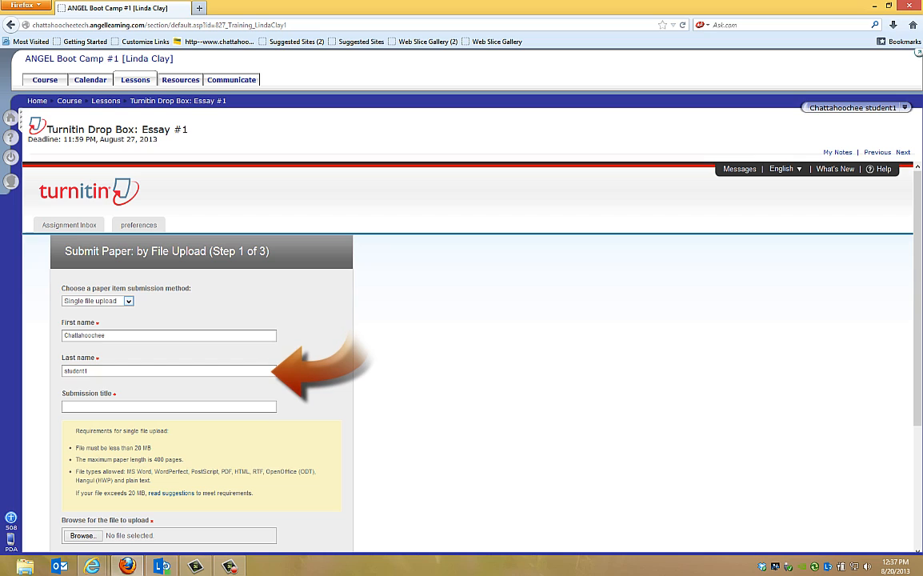
click(88, 406)
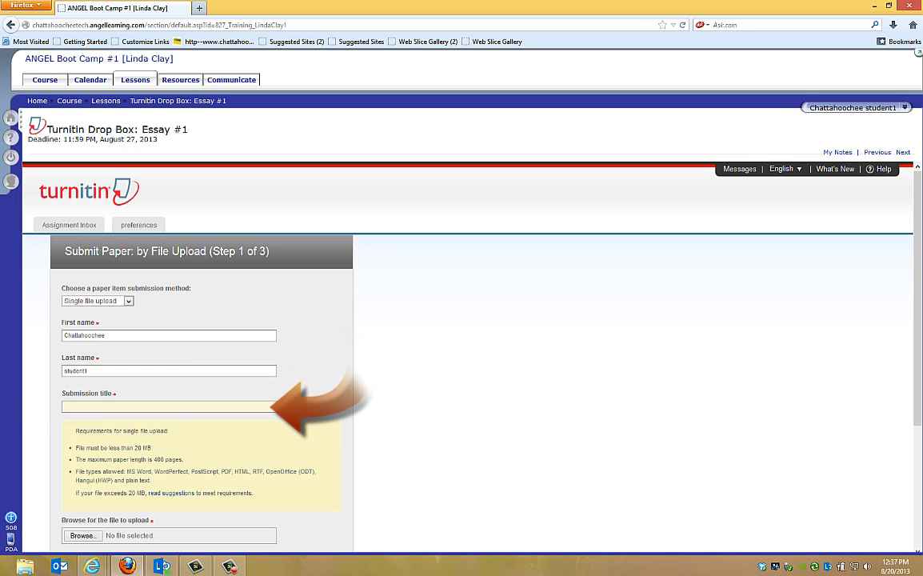
text(One Great Essay)
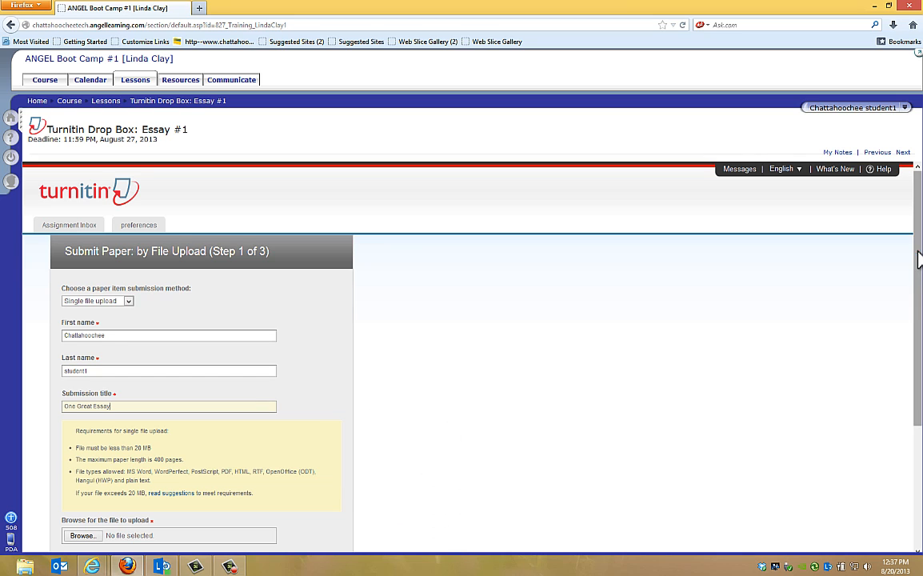
Attach the document Today I Will Be a Blessing from the Writings folder and upload it to the preview stage.
drag(918, 260, 909, 302)
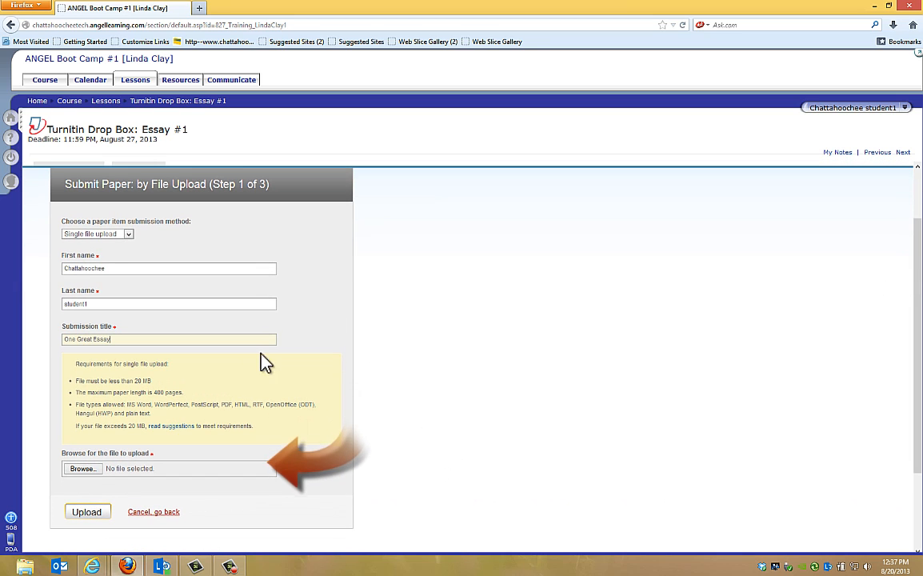
click(83, 469)
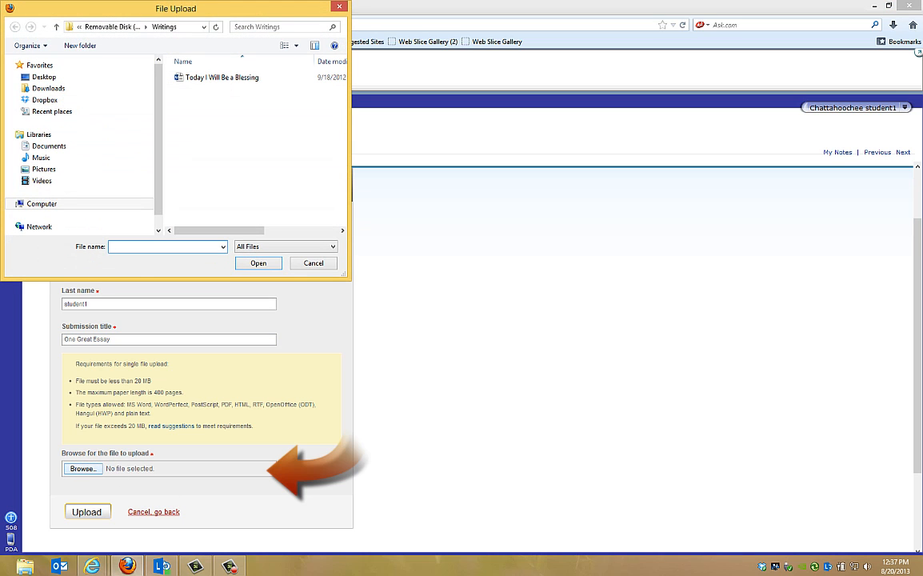
click(225, 78)
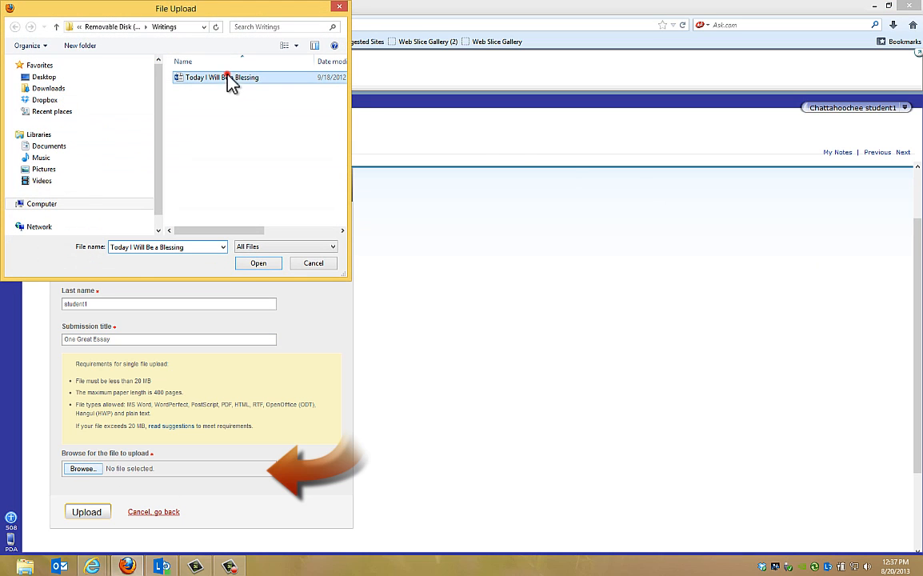
click(253, 264)
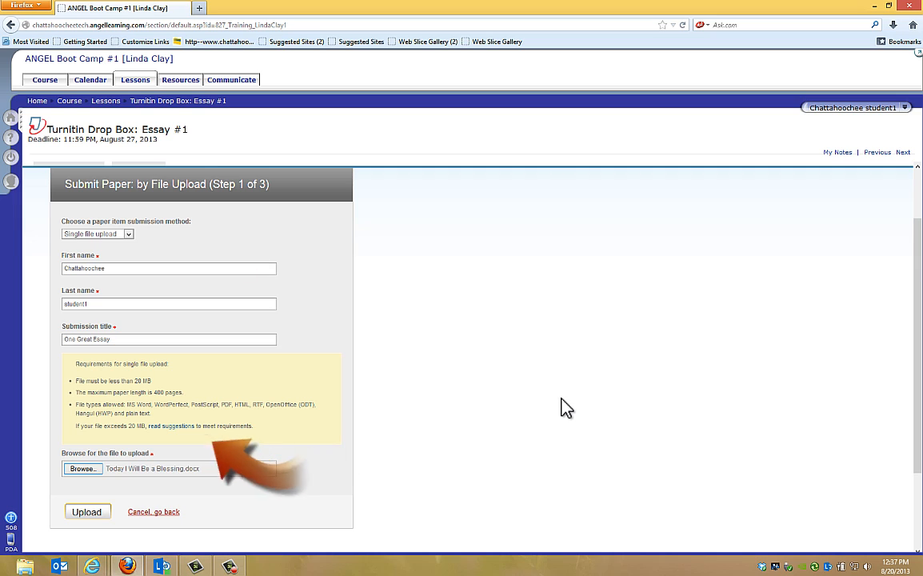
click(83, 514)
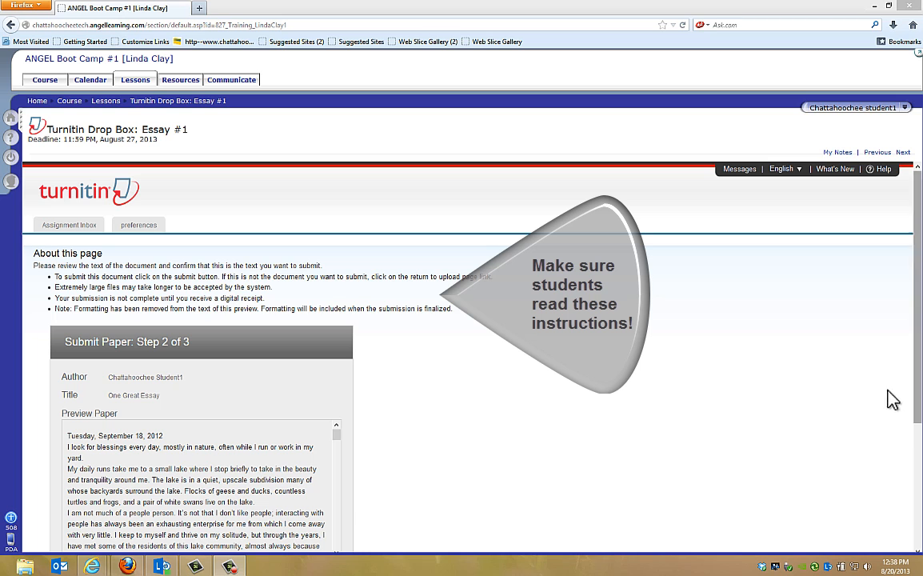
Review the paper preview, submit One Great Essay and go from the digital receipt to the portfolio.
scroll(918, 424, down, 2)
scroll(918, 424, down, 1)
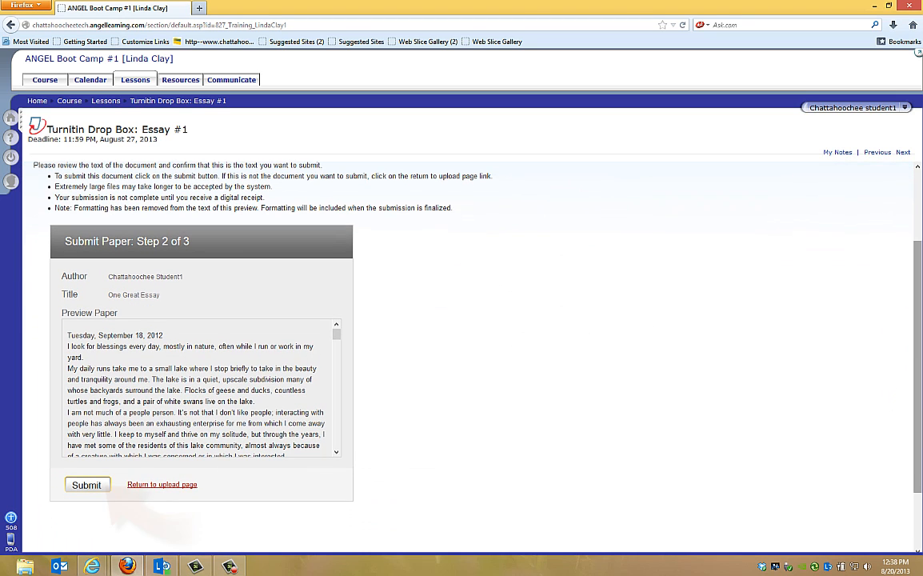
click(100, 490)
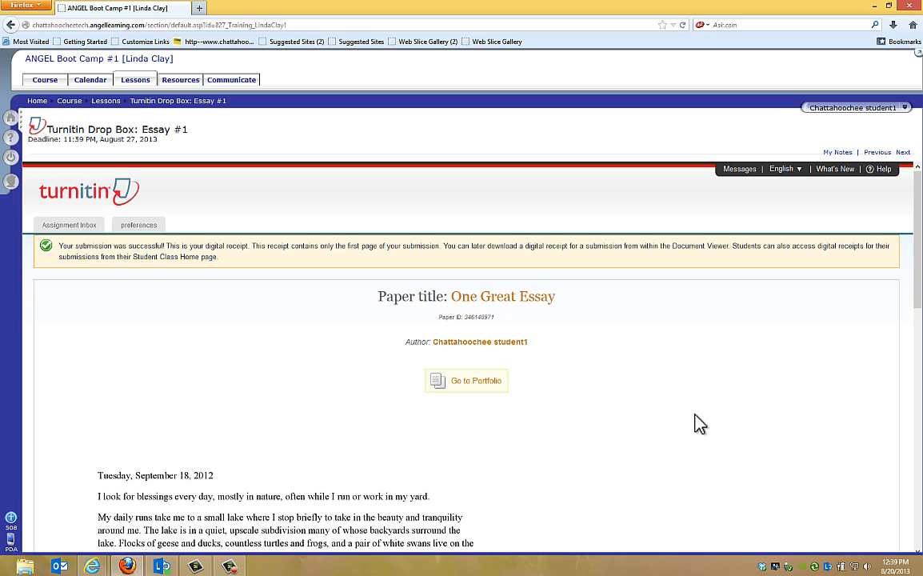
click(477, 392)
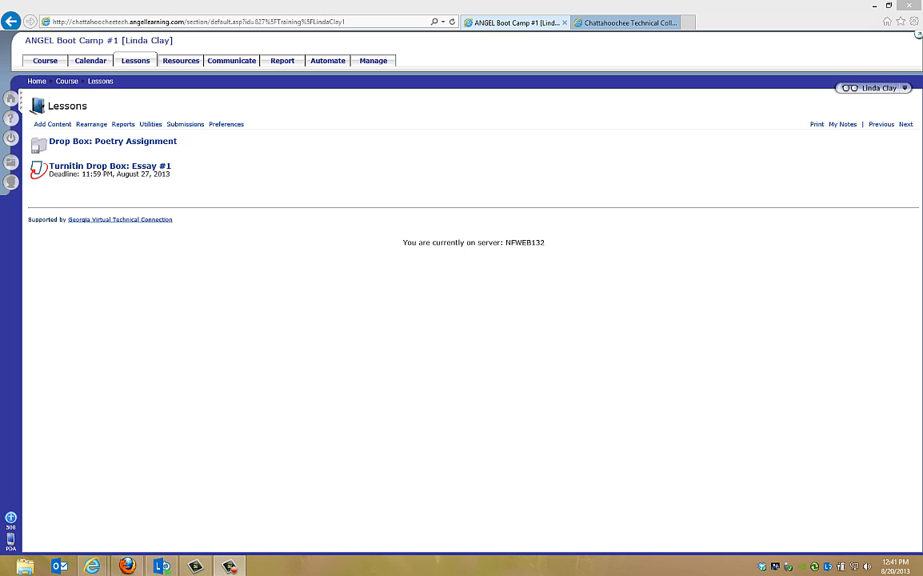
In the instructor's Internet Explorer session, open Turnitin Drop Box: Essay #1 and display the originality report of One Great Essay in a maximized viewer.
click(117, 166)
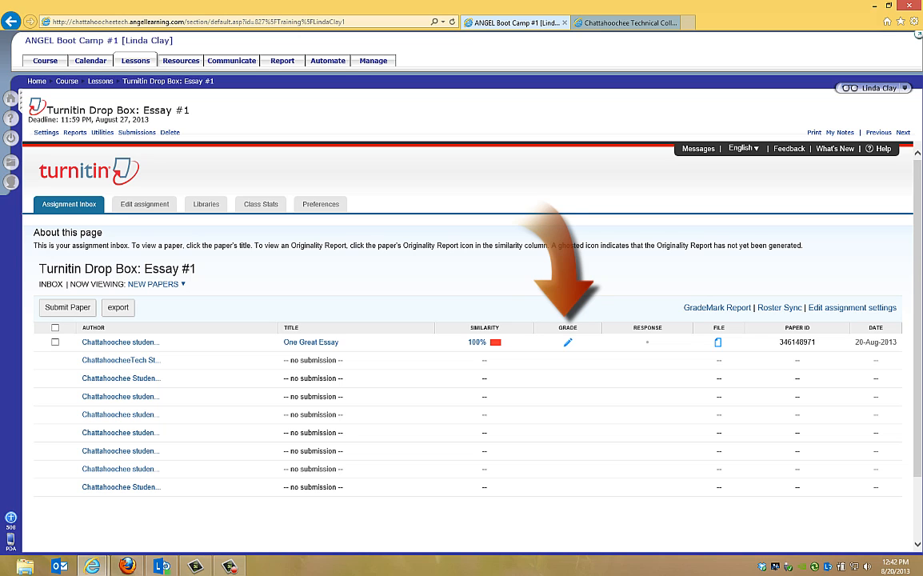
click(495, 344)
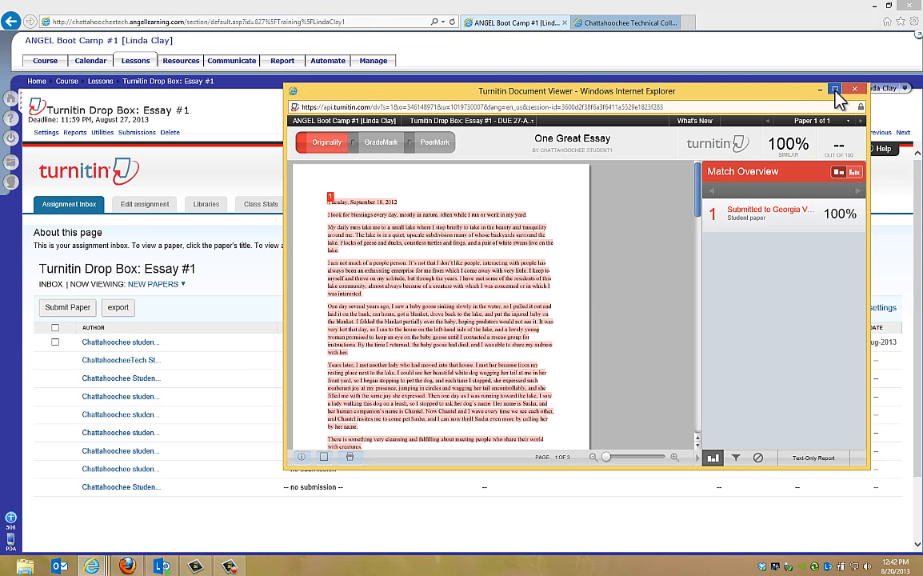
click(835, 90)
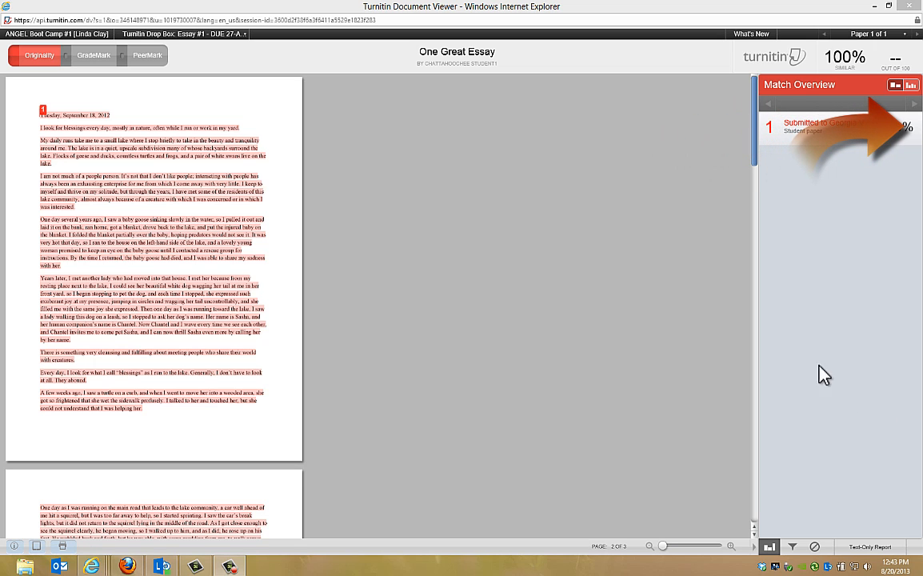
View the match breakdown of the first originality source and close its source text excerpt.
mouse_move(915, 146)
click(912, 128)
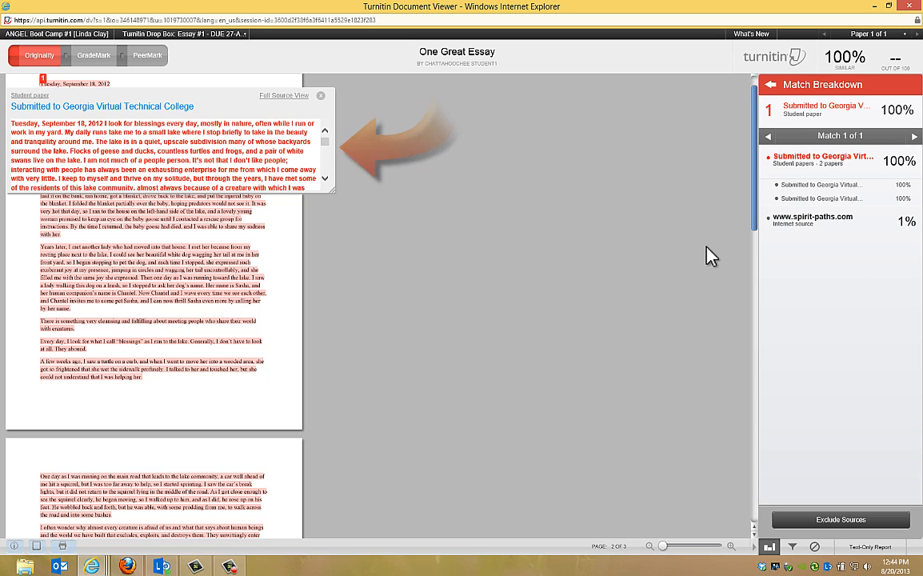
click(321, 95)
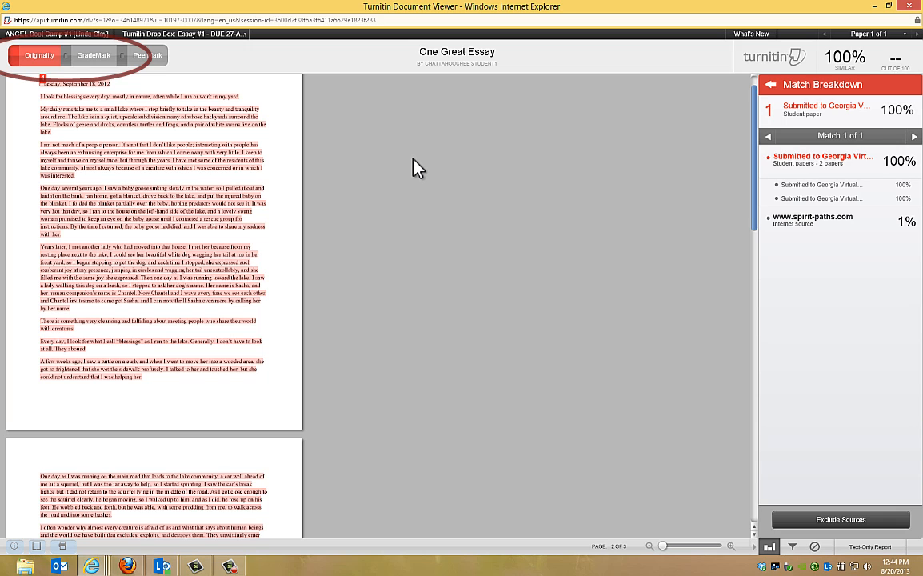
Compare the GradeMark and Originality views of the paper and overlay the originality highlights on the GradeMark view.
click(95, 58)
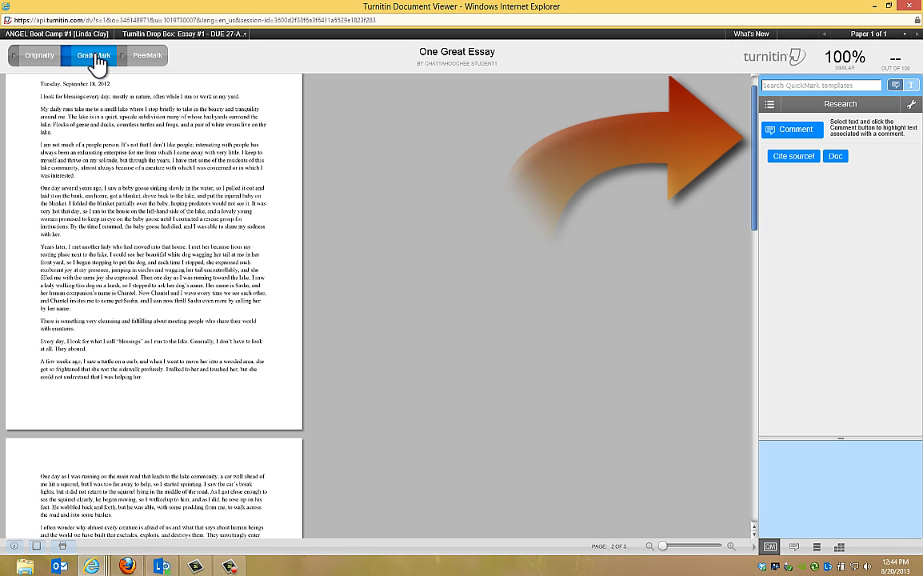
click(45, 58)
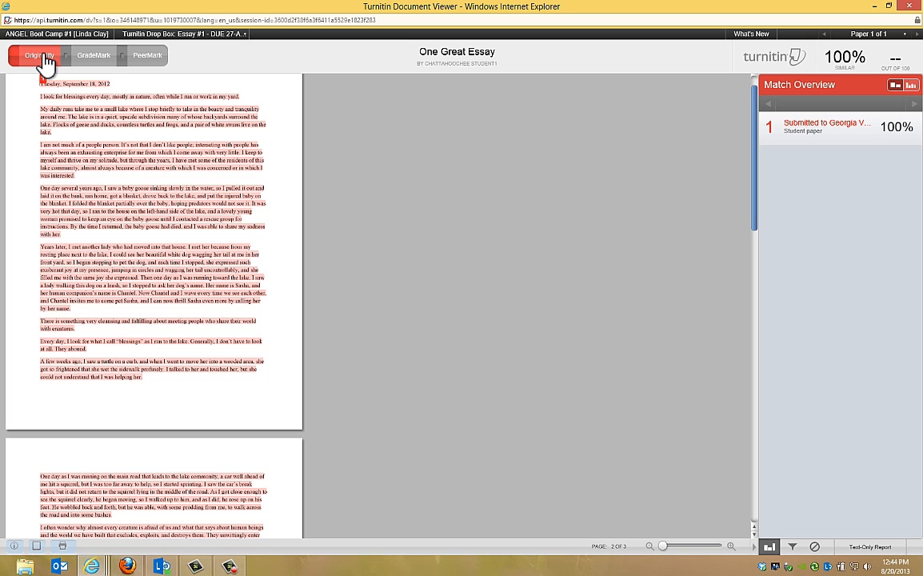
click(93, 56)
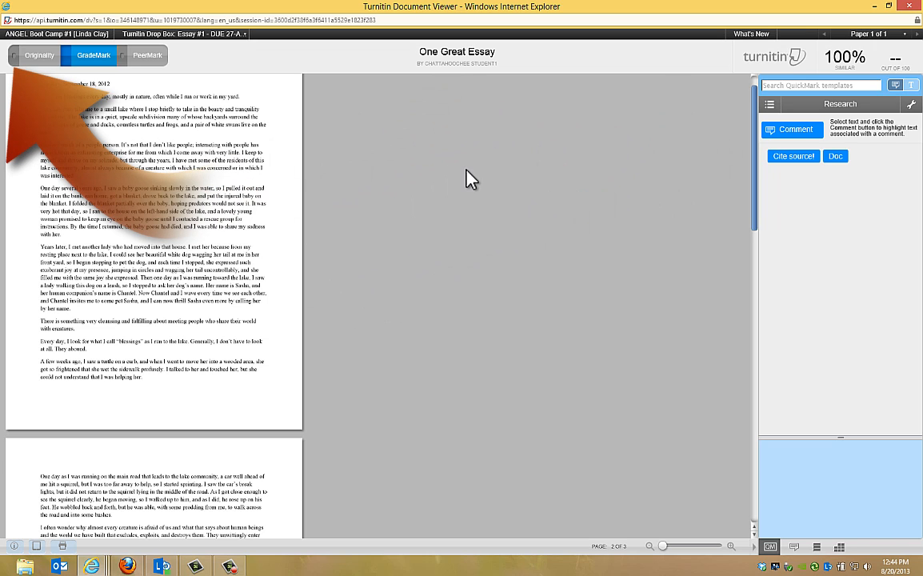
click(14, 55)
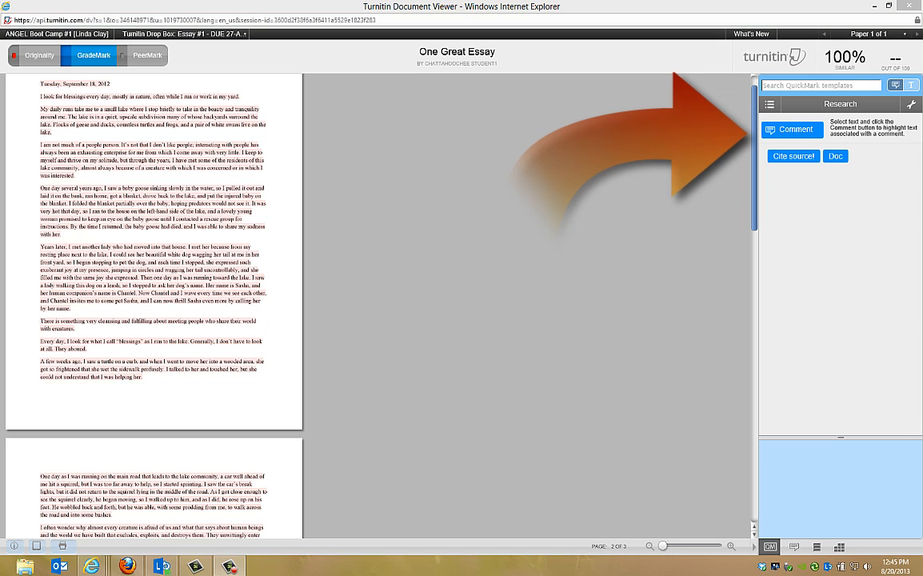
Switch the QuickMark set to Error Codes, and open the QuickMark Manager for a look before closing it.
click(770, 106)
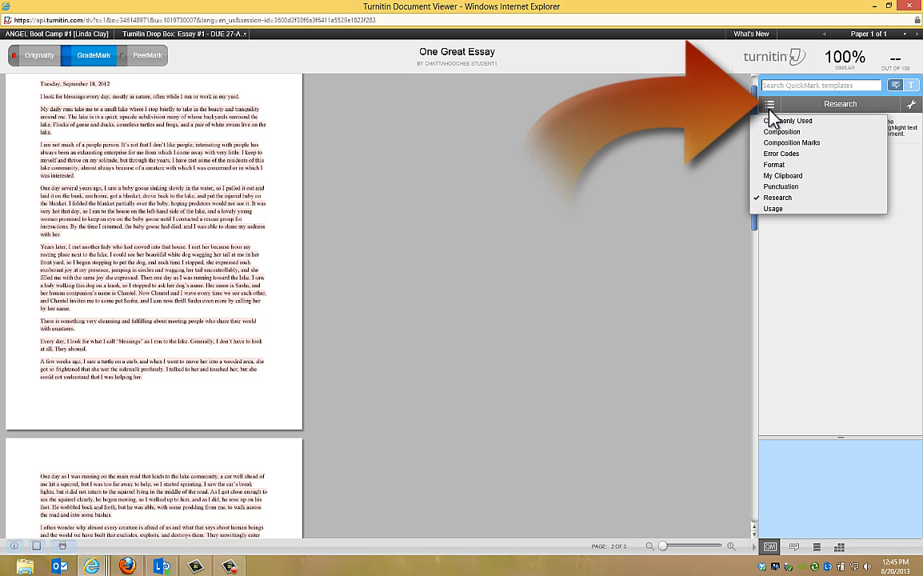
click(784, 153)
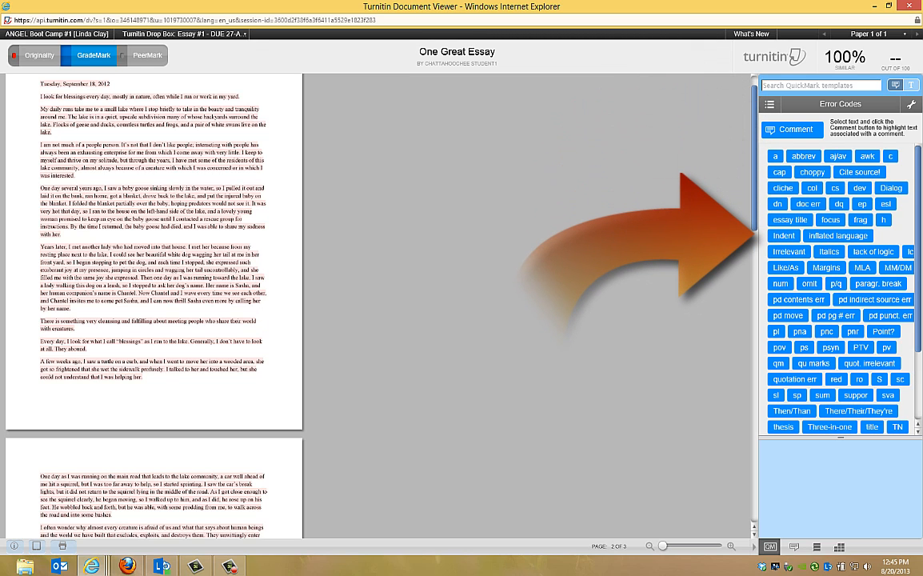
click(911, 105)
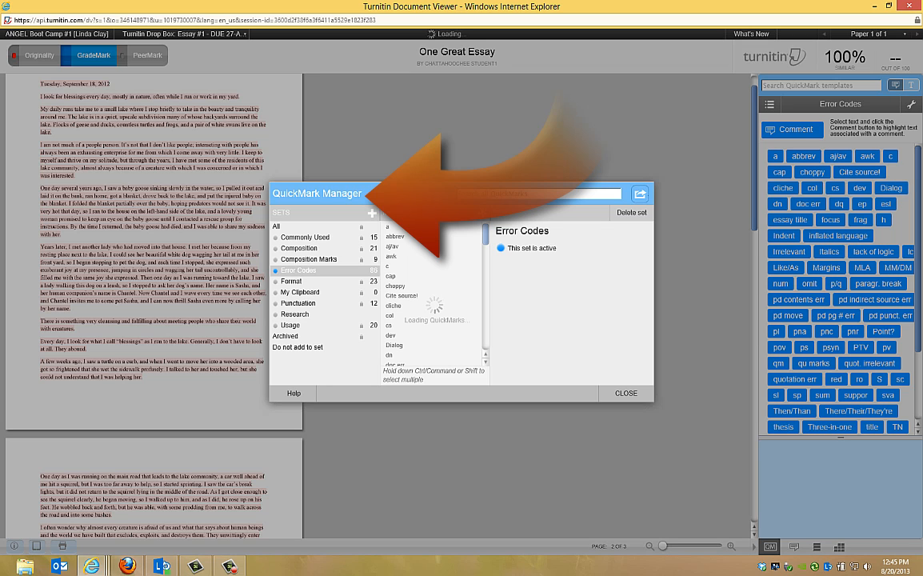
click(626, 394)
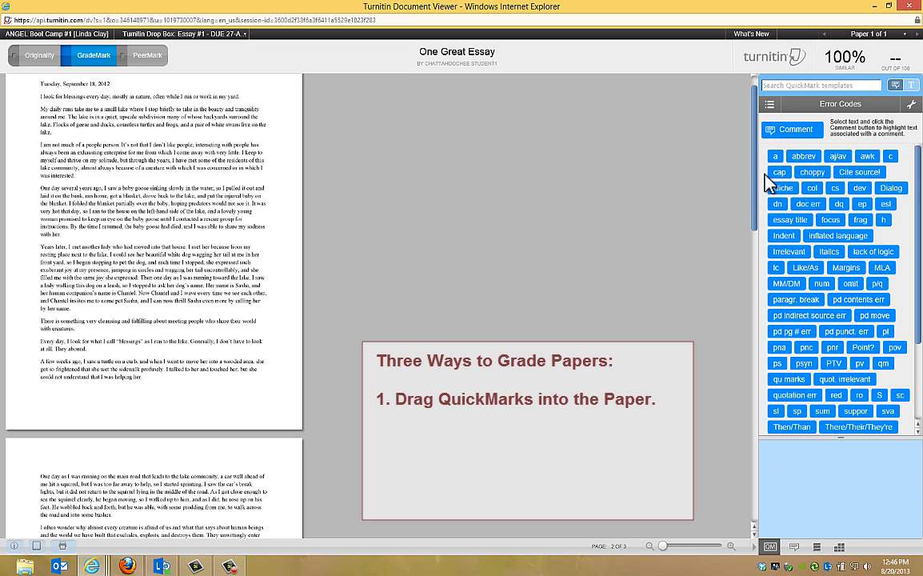
Place the cap QuickMark at the end of the second paragraph and the c QuickMark below the fourth paragraph.
drag(779, 172, 231, 137)
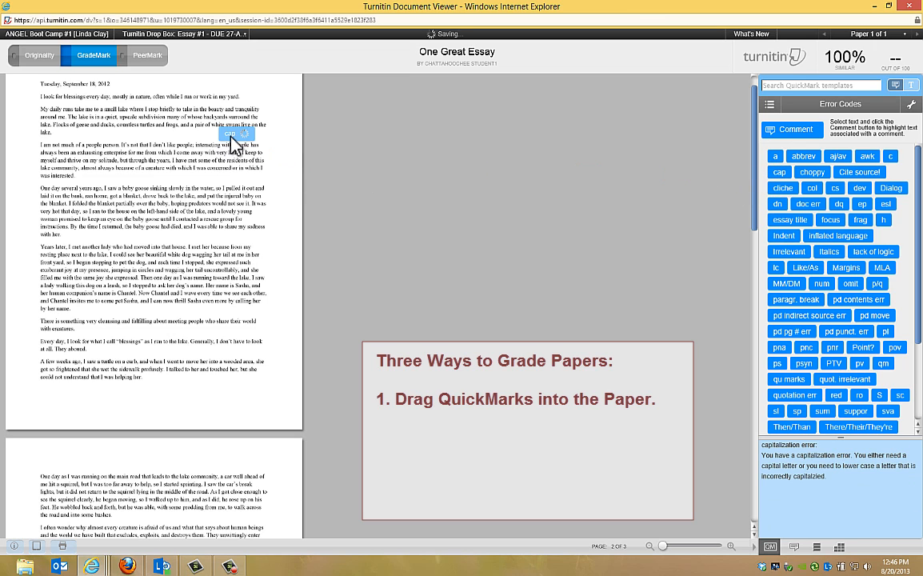
drag(888, 162, 239, 237)
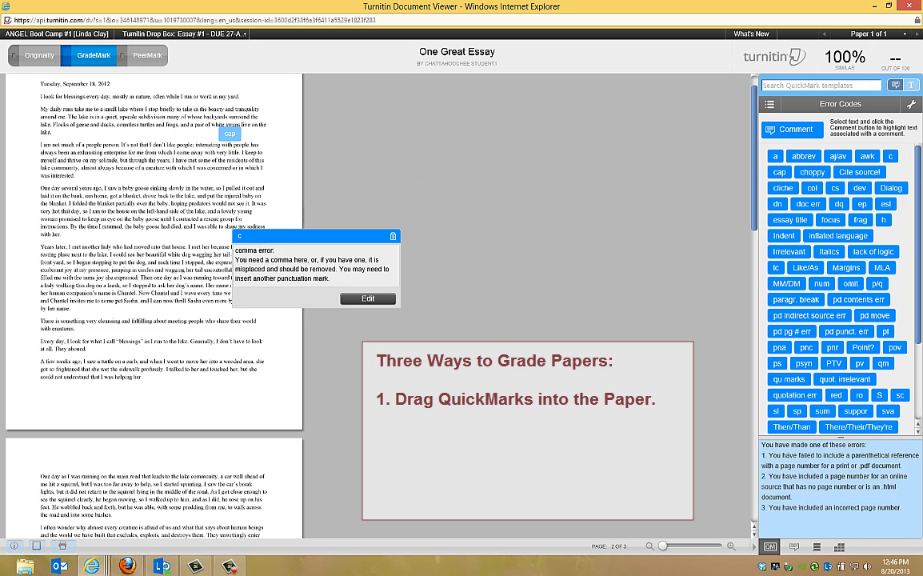
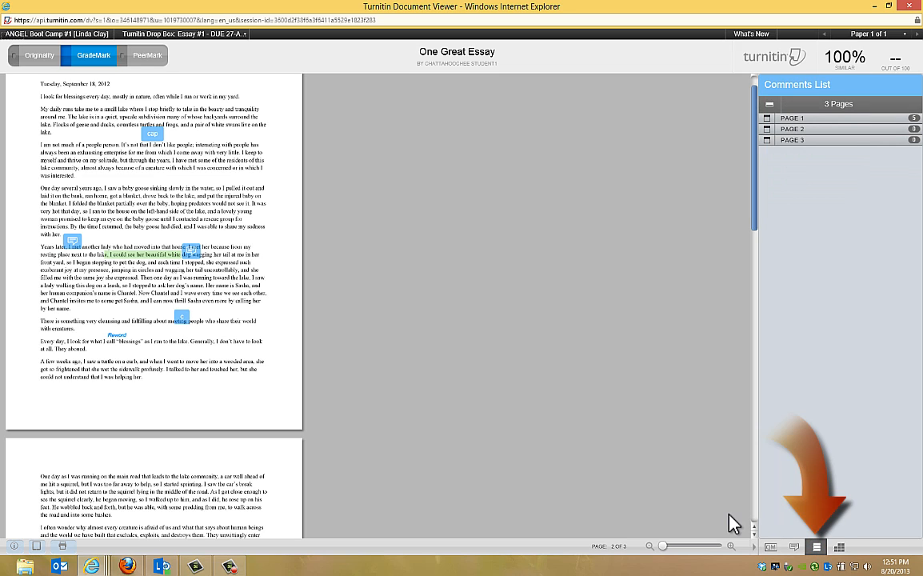
Attach the Essays 2/3/4 Fall2012 rubric to the Essay #1 drop box through the Rubric Manager.
click(839, 547)
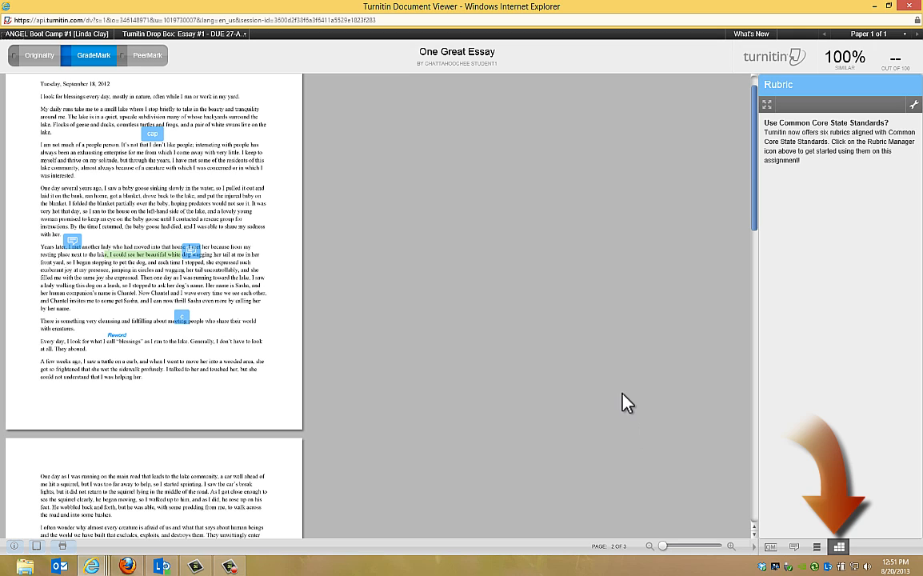
click(914, 104)
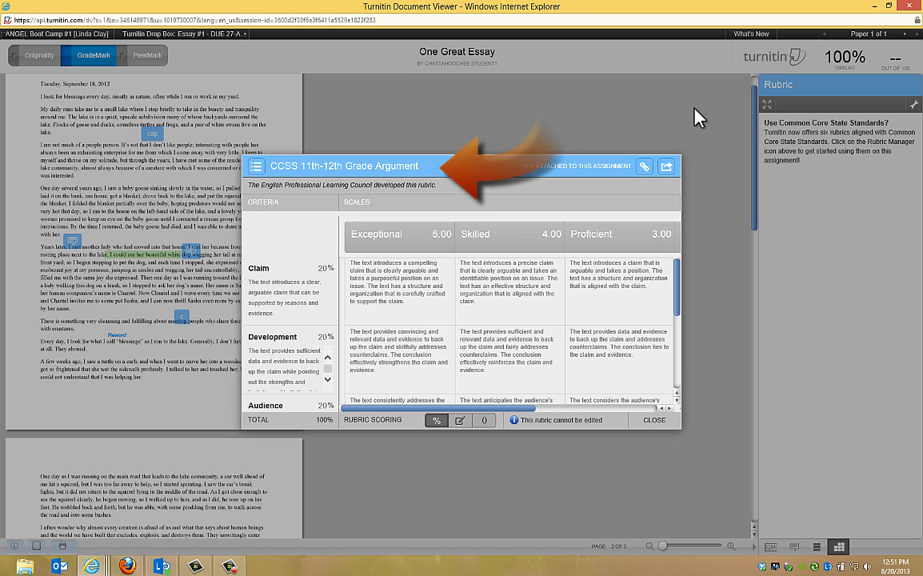
click(256, 167)
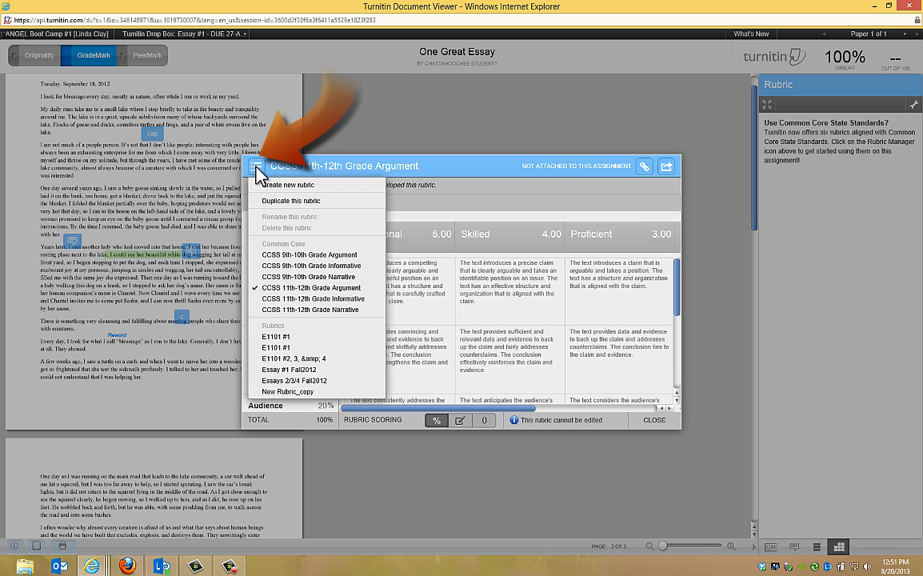
click(302, 382)
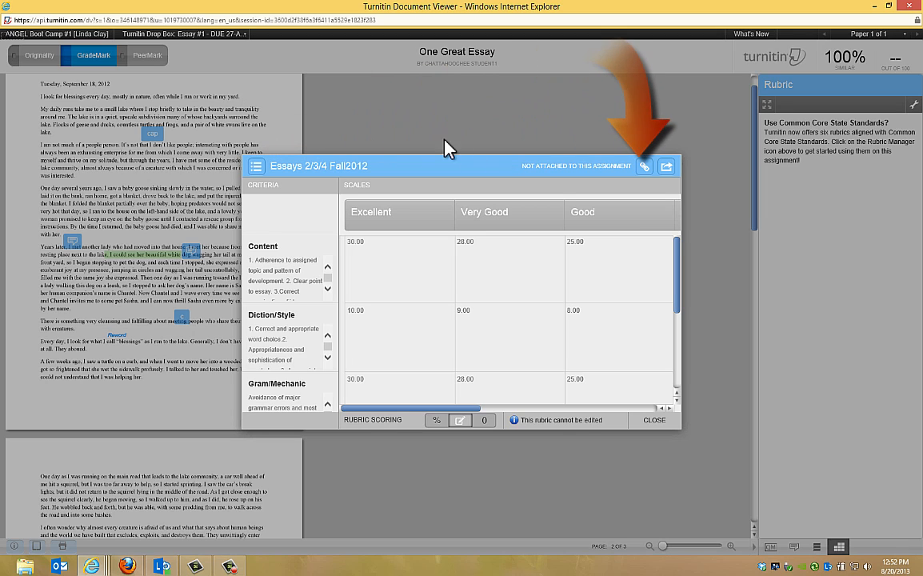
click(644, 166)
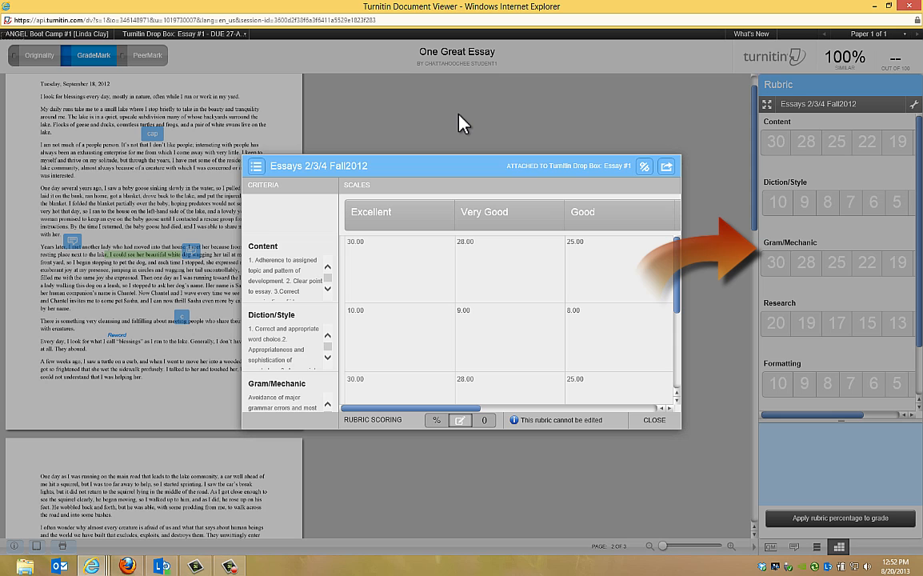
click(652, 420)
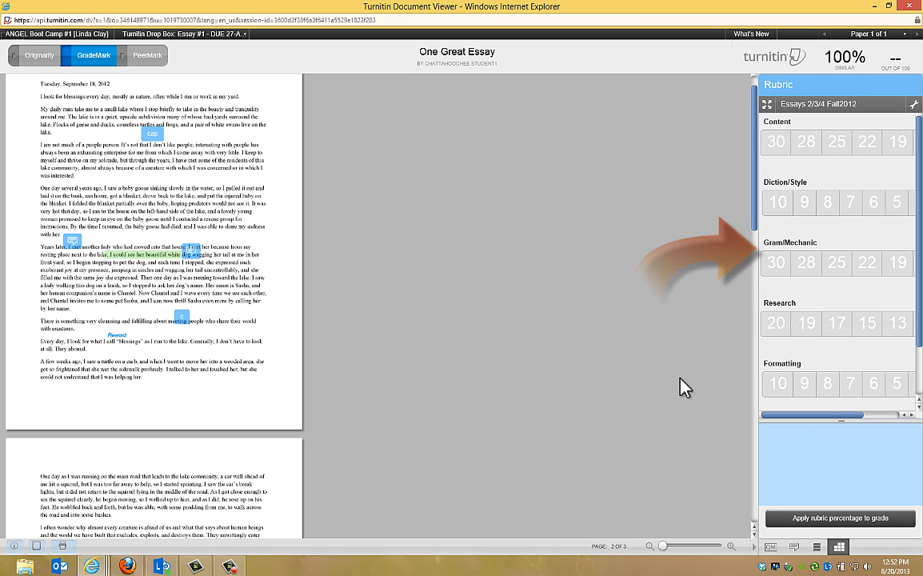
Score the rubric with Content 28, Diction/Style 10, Gram/Mechanic 28, Research 17 and Formatting 9, and apply the rubric percentage to the grade.
click(809, 143)
click(778, 202)
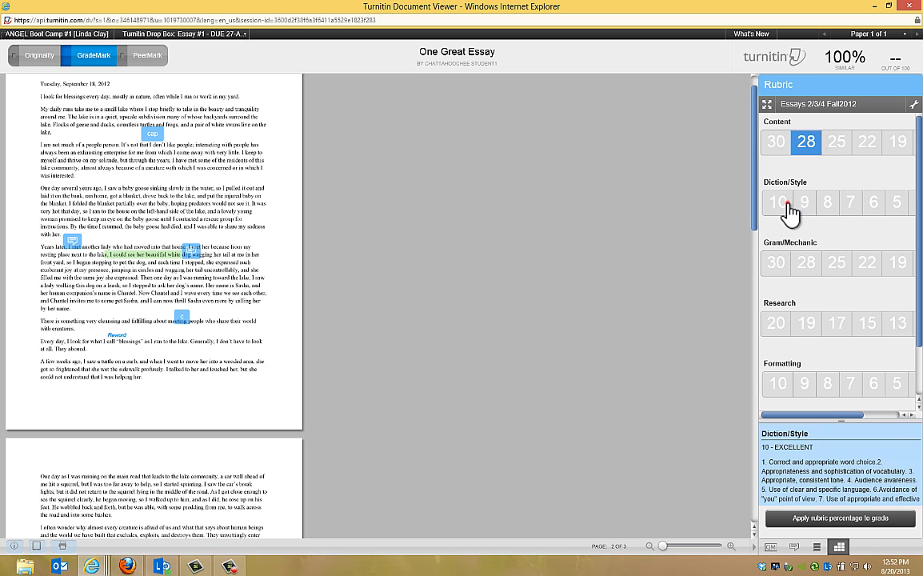
click(806, 264)
click(837, 324)
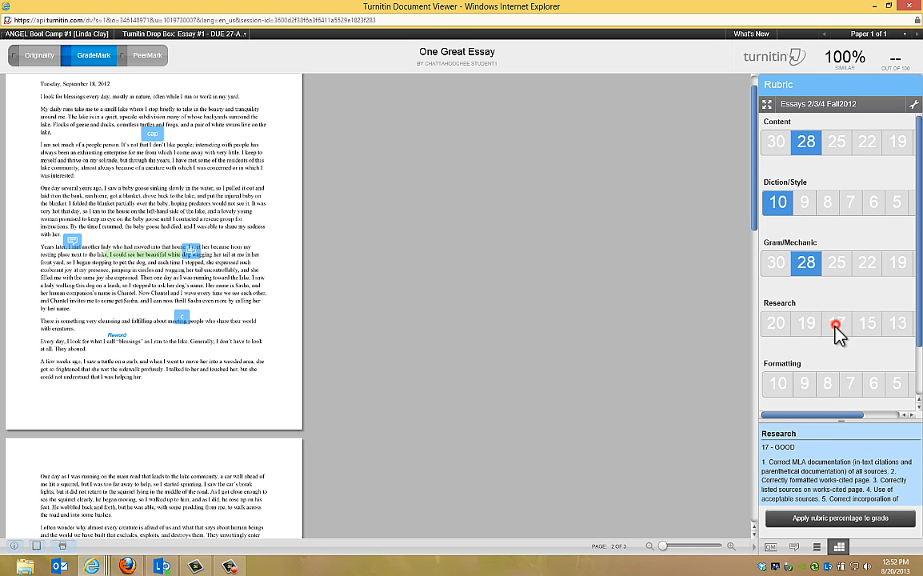
click(806, 385)
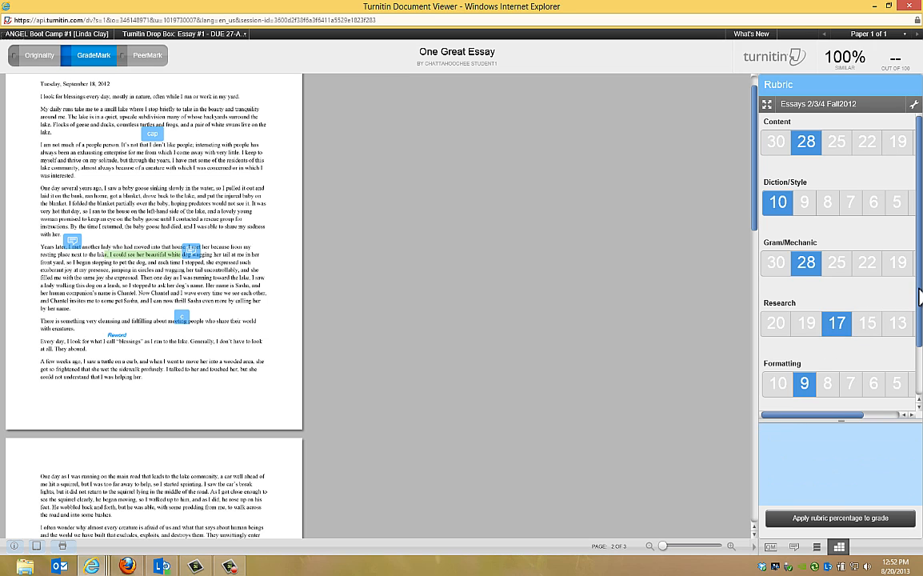
drag(920, 296, 920, 361)
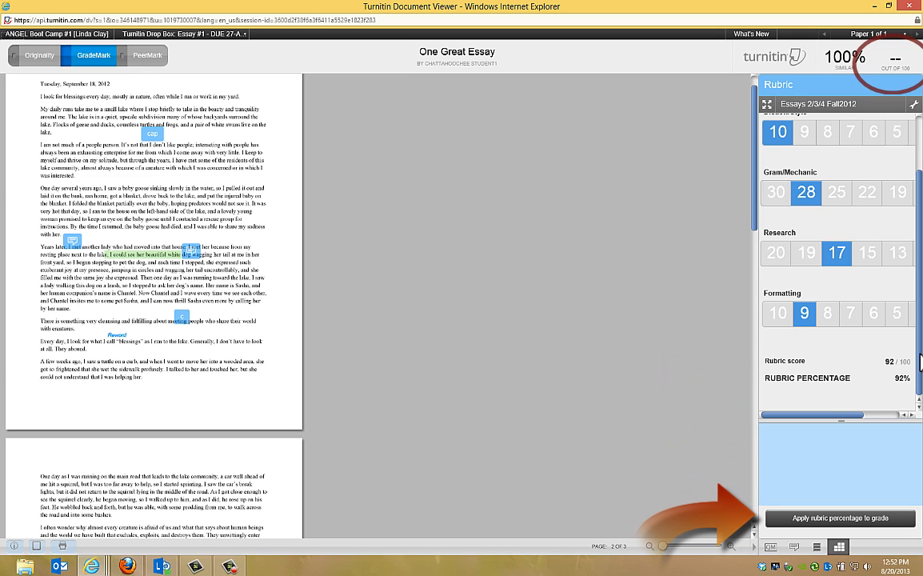
click(855, 520)
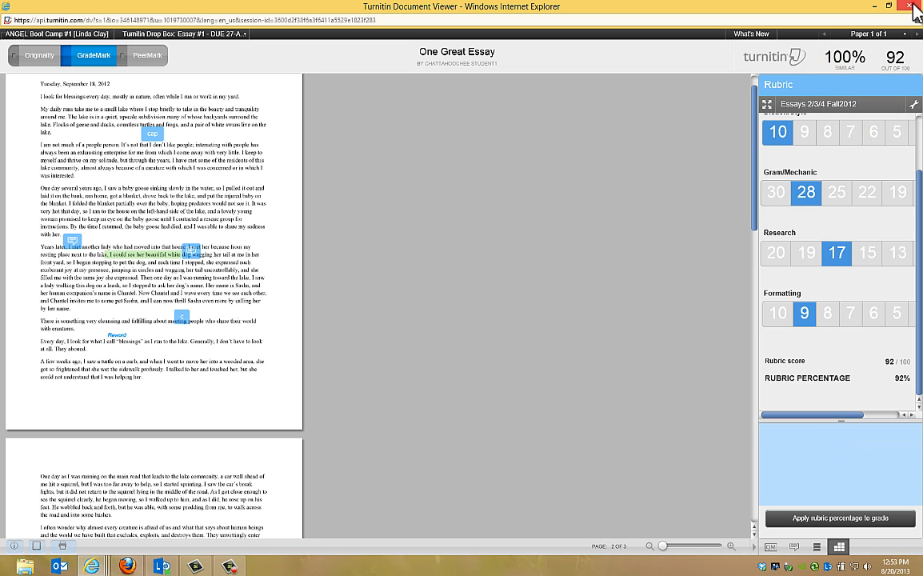
Close the graded paper, reload the ANGEL course and reopen the Turnitin Drop Box: Essay #1 inbox from the lessons.
click(913, 6)
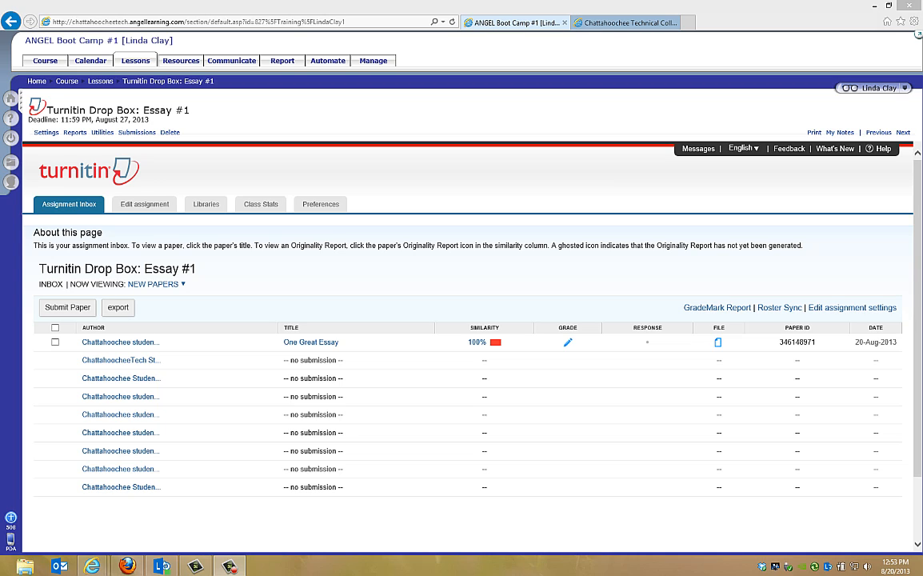
click(452, 22)
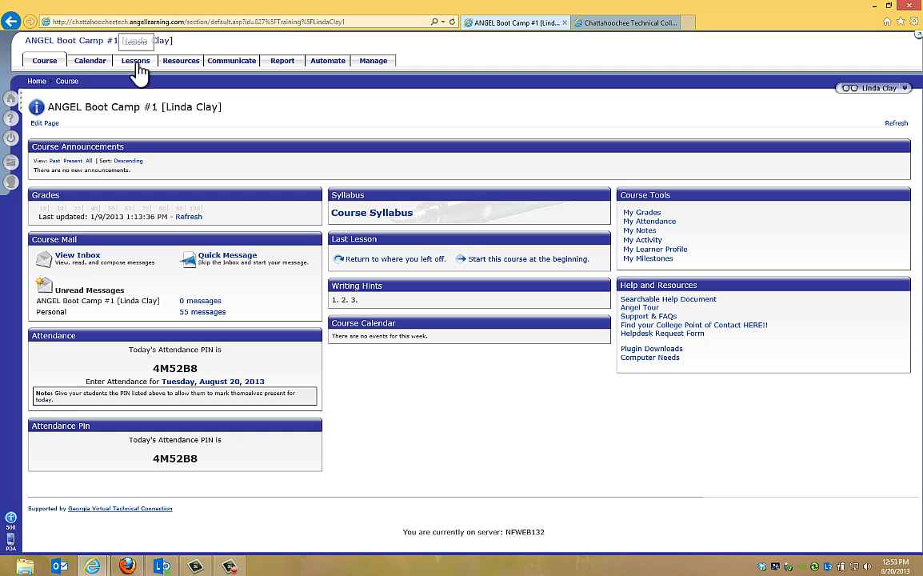
click(136, 63)
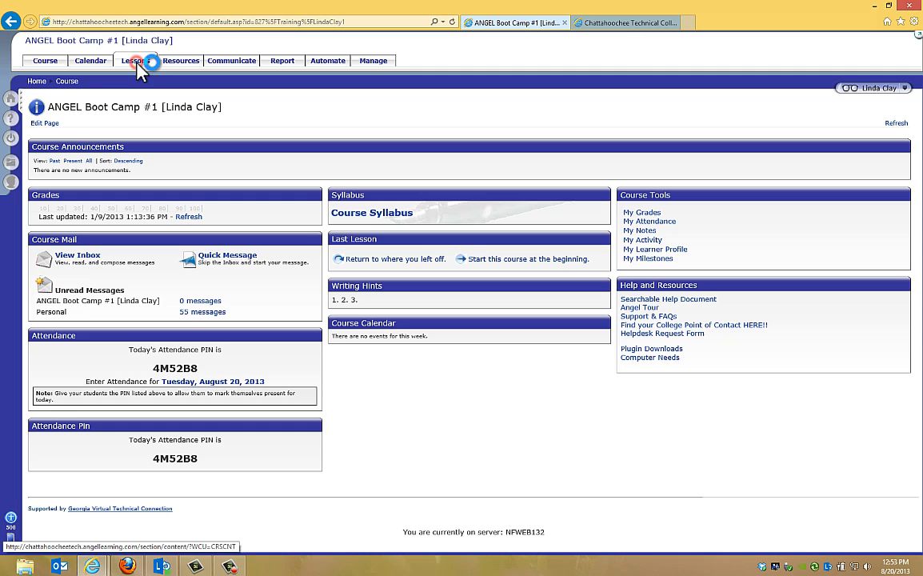
click(113, 168)
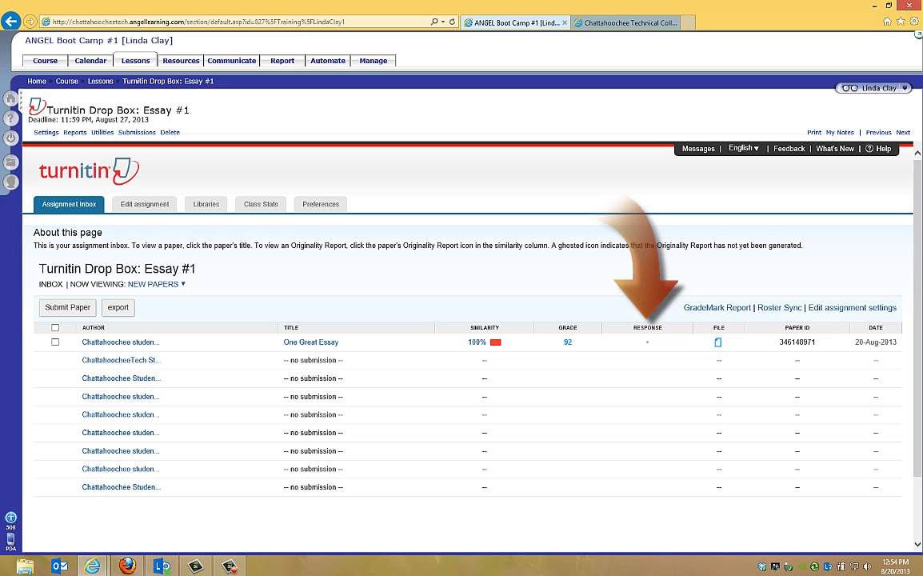
Open the course gradebook and view all grades in all categories.
click(377, 62)
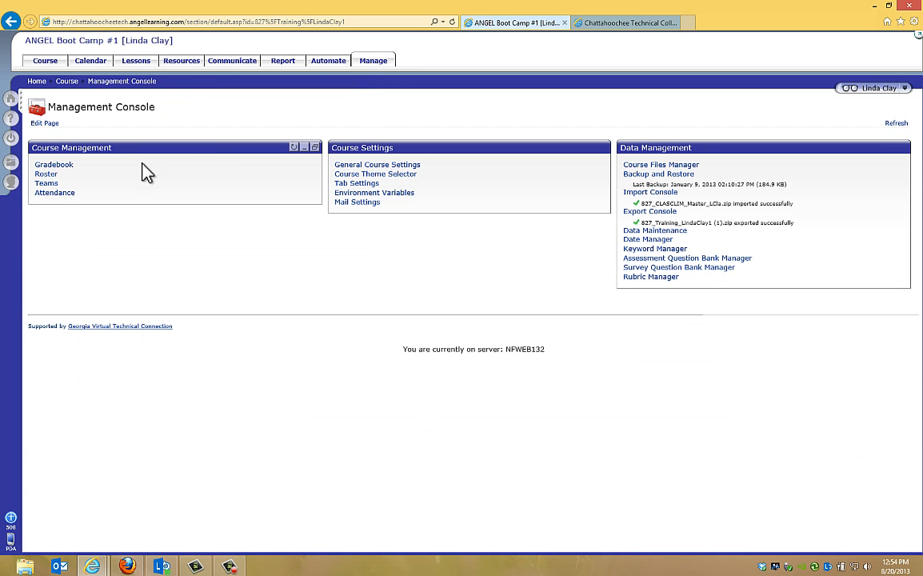
click(57, 165)
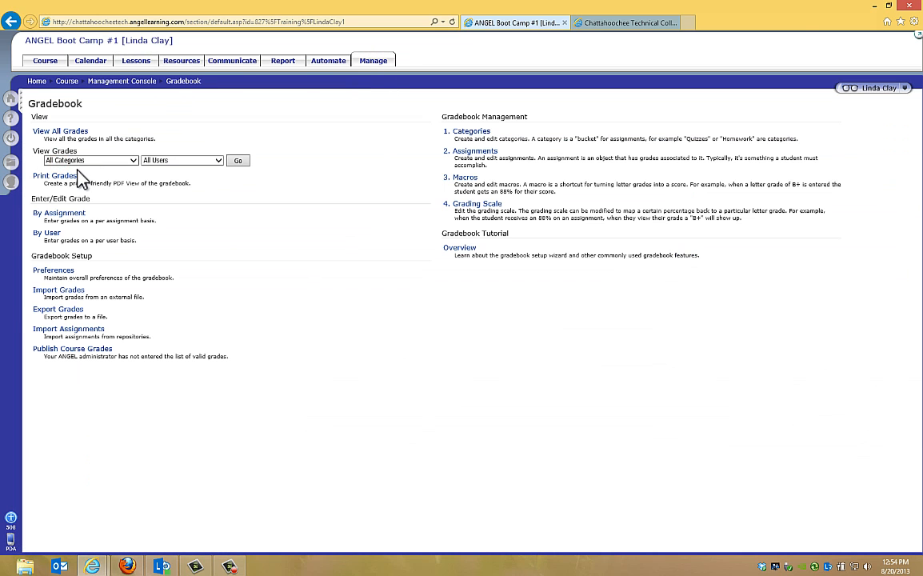
click(72, 131)
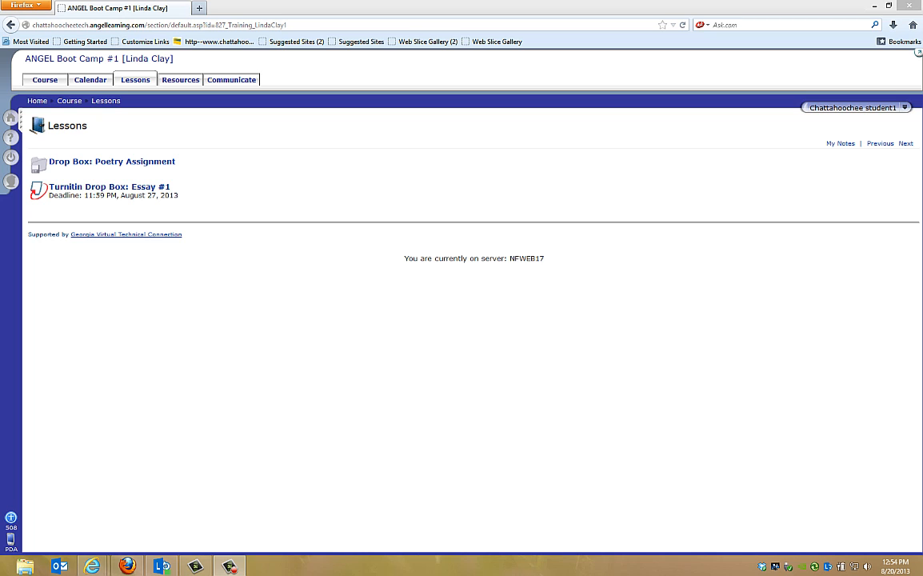
In Firefox as the student, open the Essay #1 drop box, view the graded paper and look through its marks and comments.
click(112, 188)
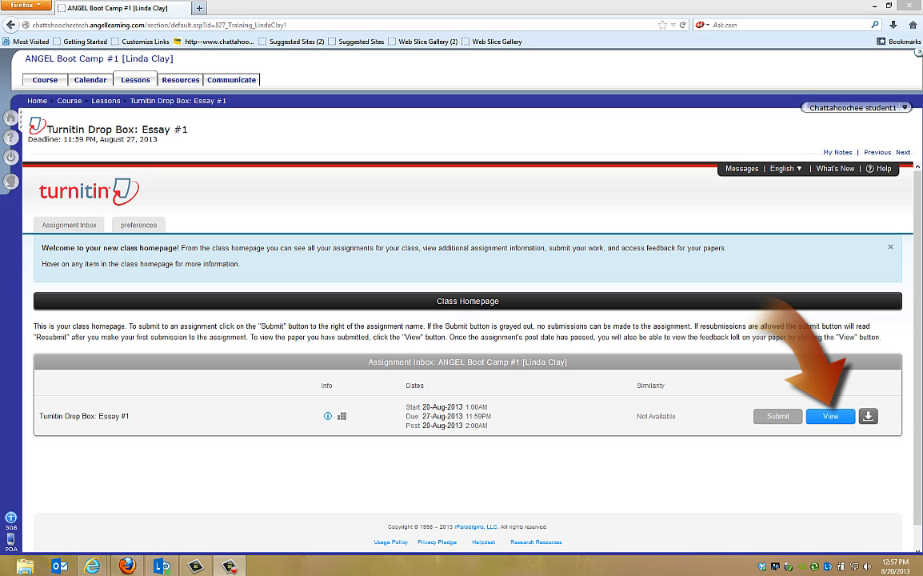
click(832, 418)
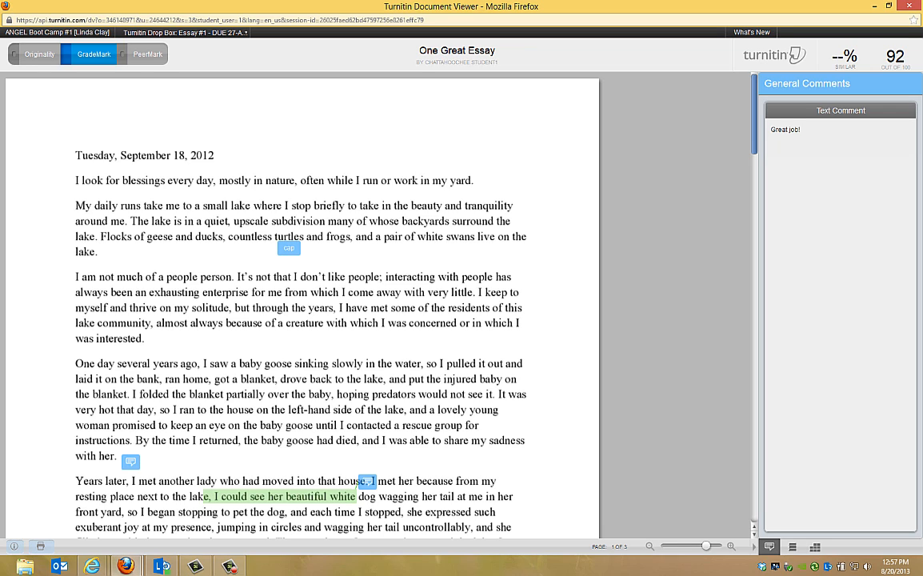
mouse_move(290, 249)
mouse_move(133, 458)
mouse_move(372, 480)
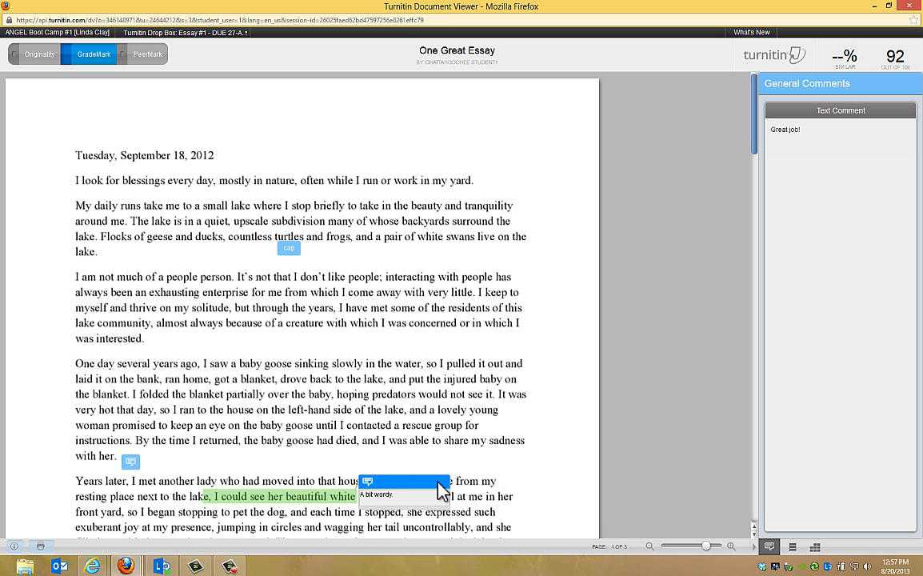
drag(758, 151, 756, 202)
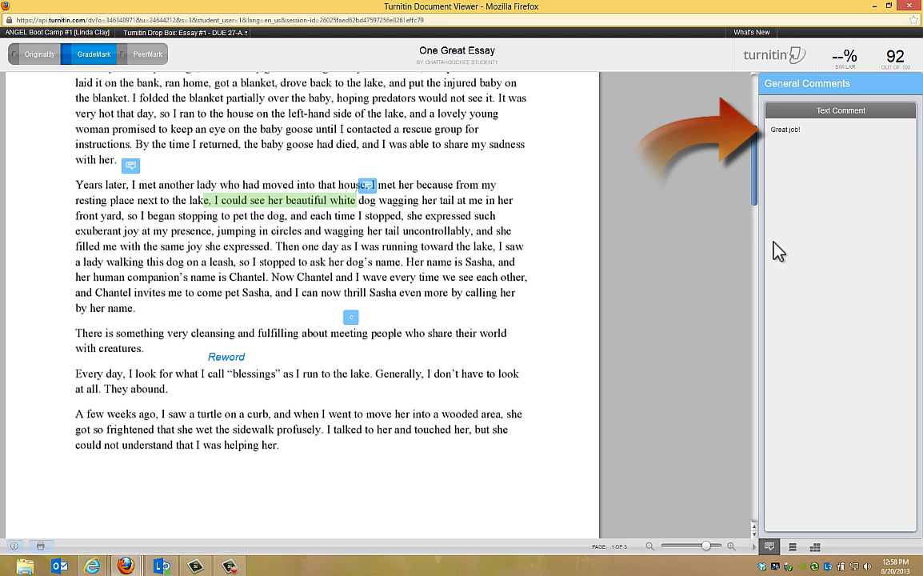
Review the student's comments list and scored rubric, including the full-size rubric window, and close the paper.
click(793, 548)
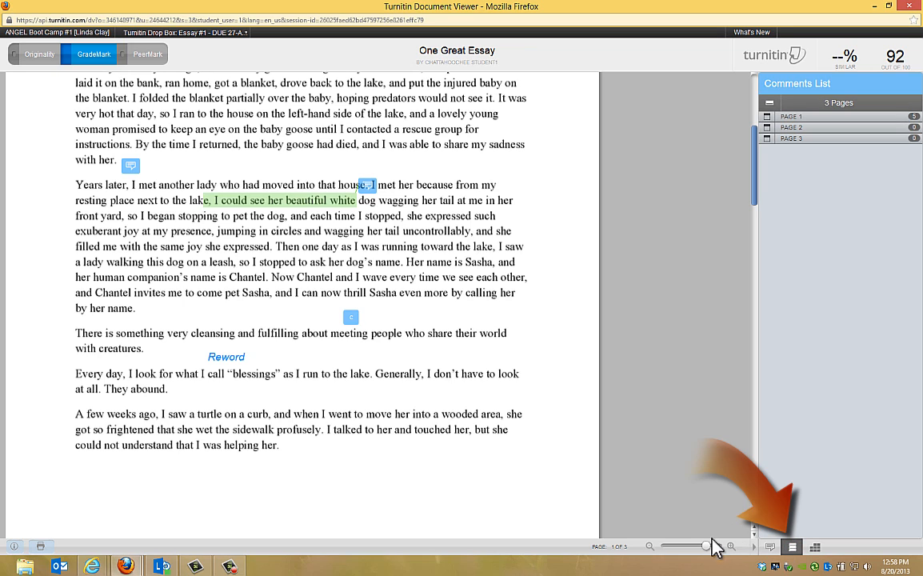
click(815, 548)
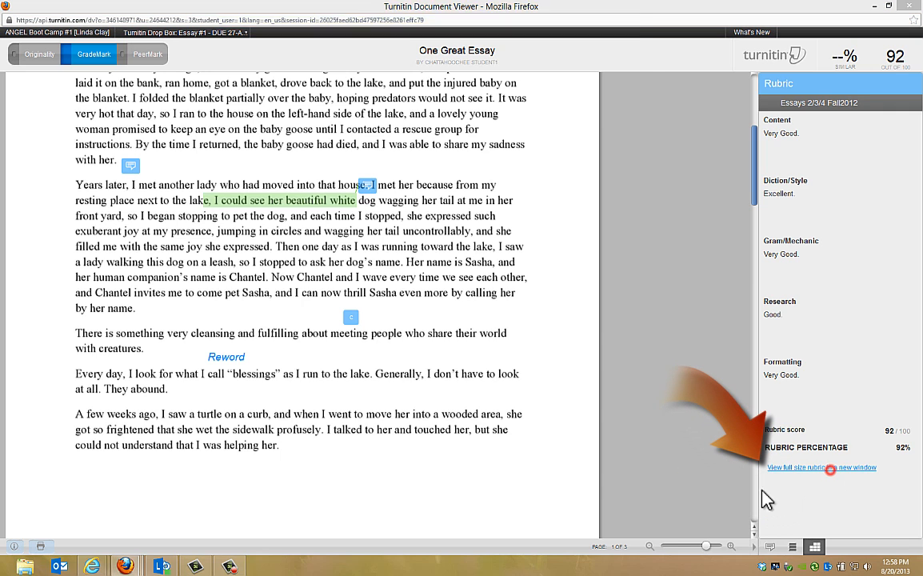
click(830, 467)
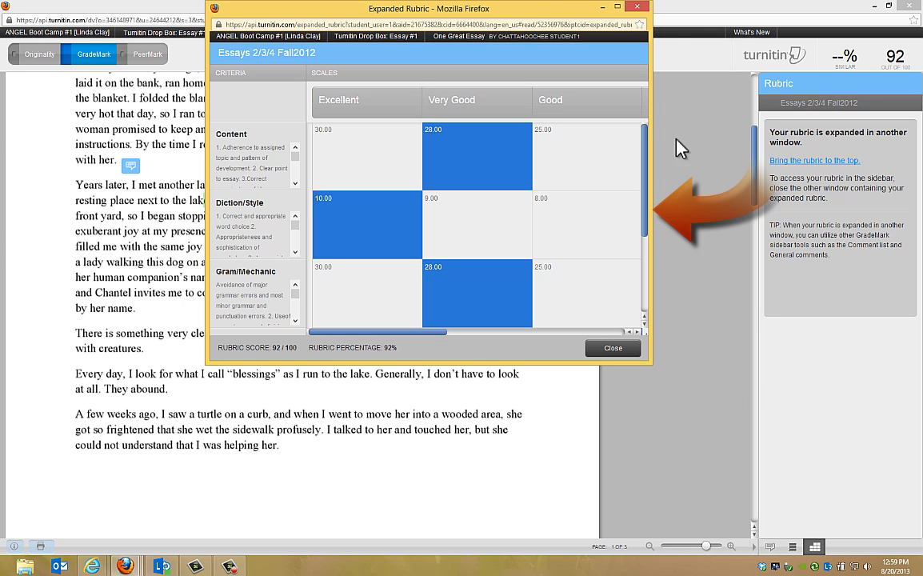
click(637, 8)
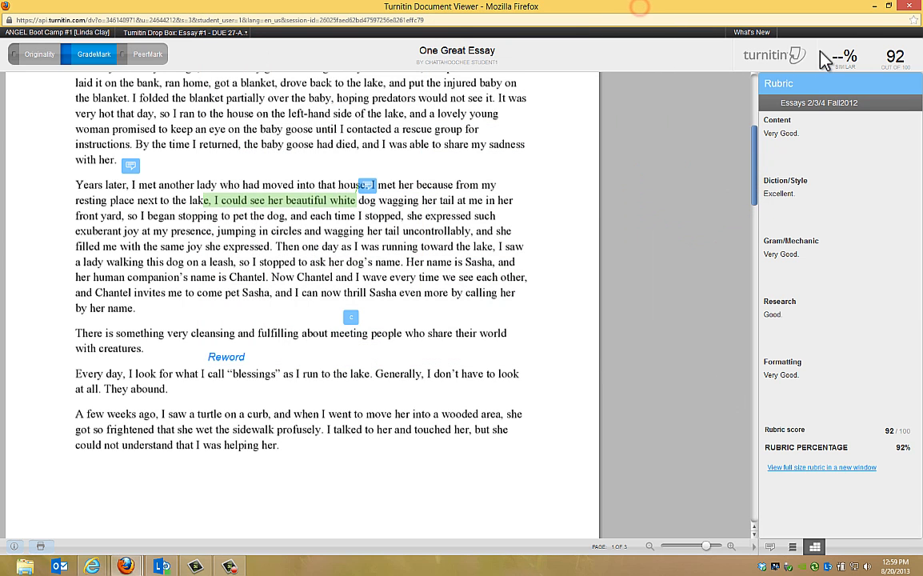
click(908, 8)
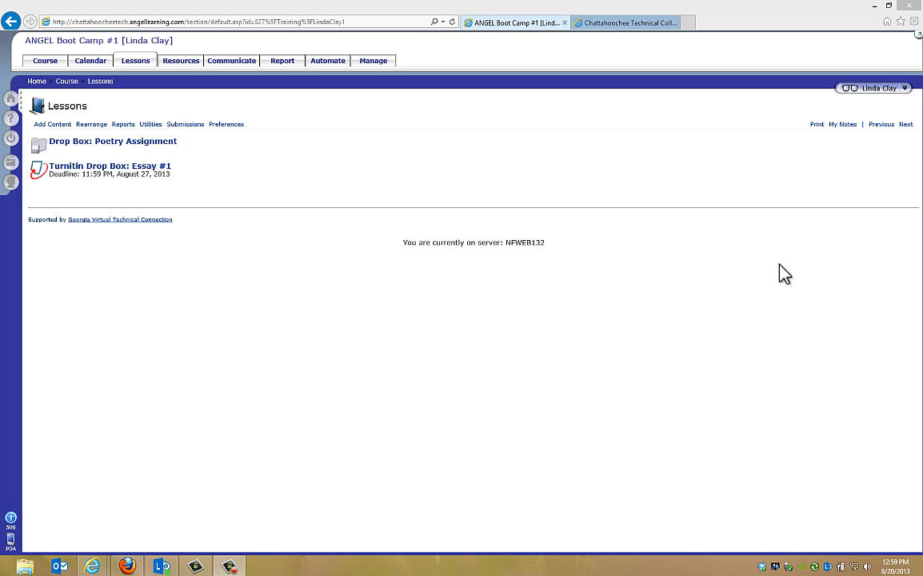
Back in the instructor's ANGEL course, reopen the Essay #1 inbox, check the response status and select the One Great Essay submission.
click(112, 166)
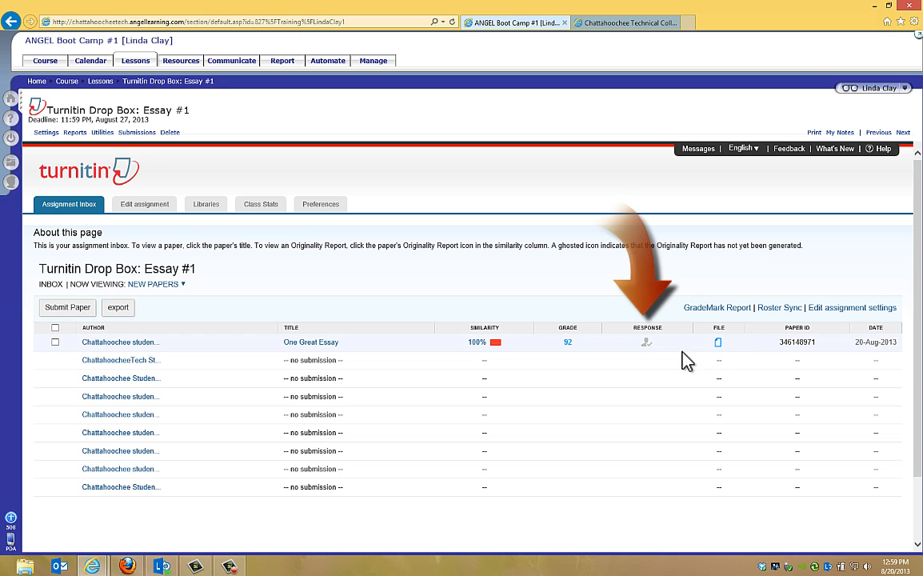
mouse_move(645, 350)
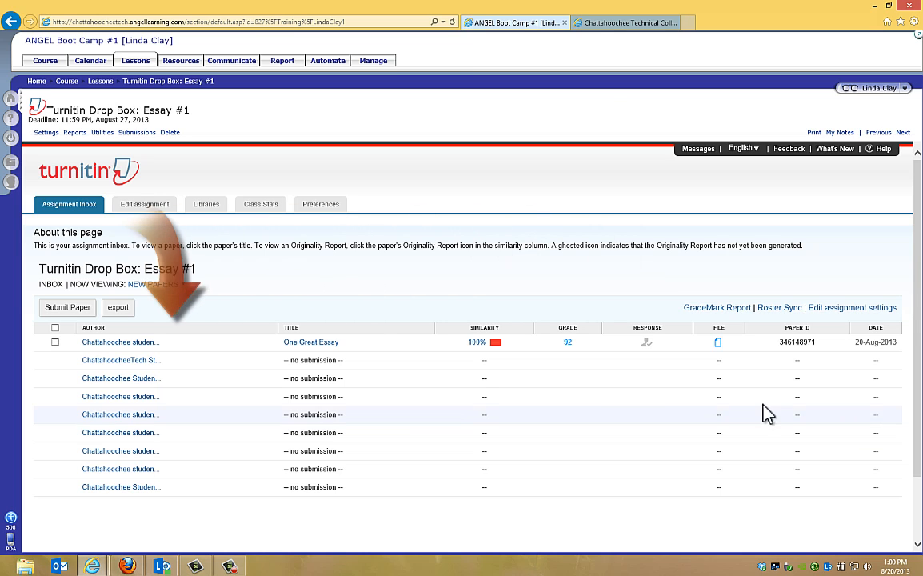
click(55, 342)
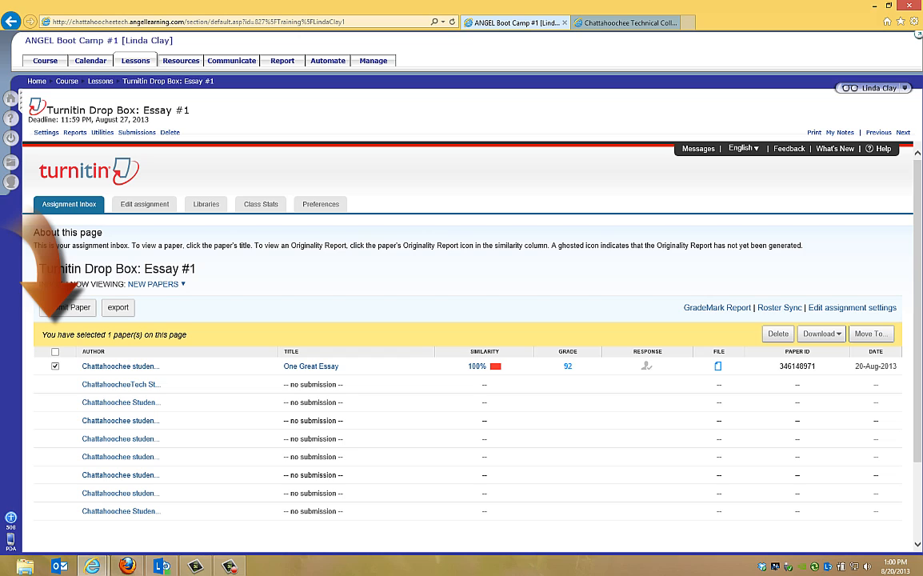